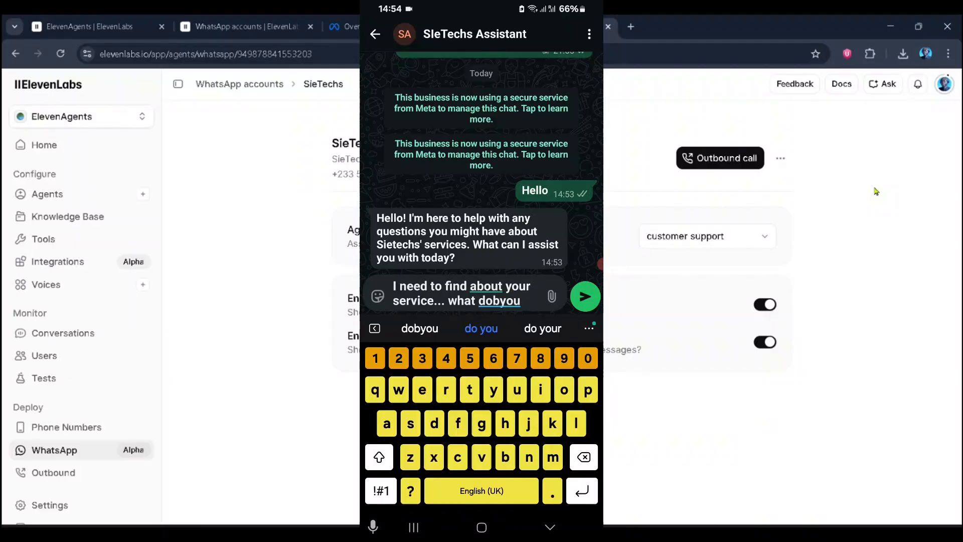
- Send the chat assistant "I need to find out about your service... what do you?" and "Can I book an appointment for AI Automation training?"
text(out)
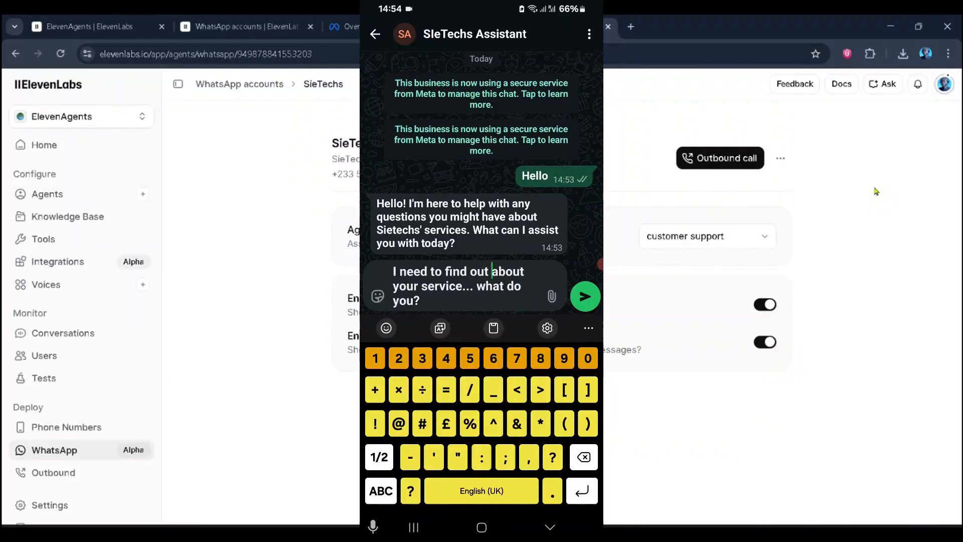
text(Can I book)
text( app)
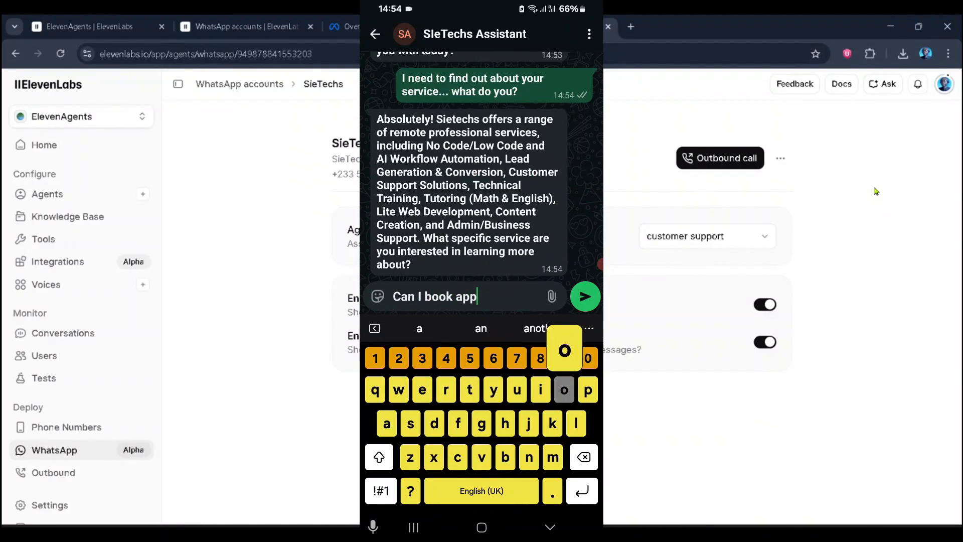
text(ointment for AI)
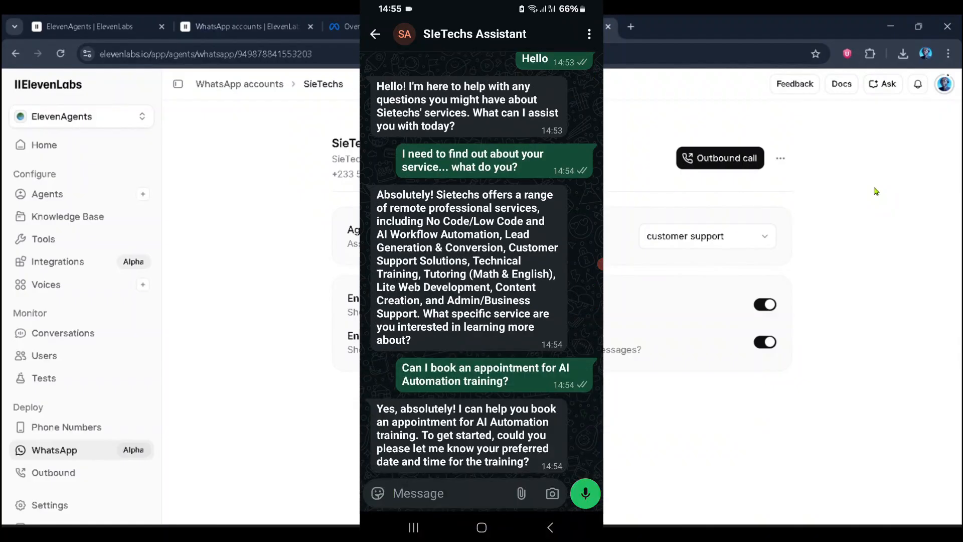
- Answer the assistant's question about the preferred training date with "Every monday"
text(Ev)
text(ery monday)
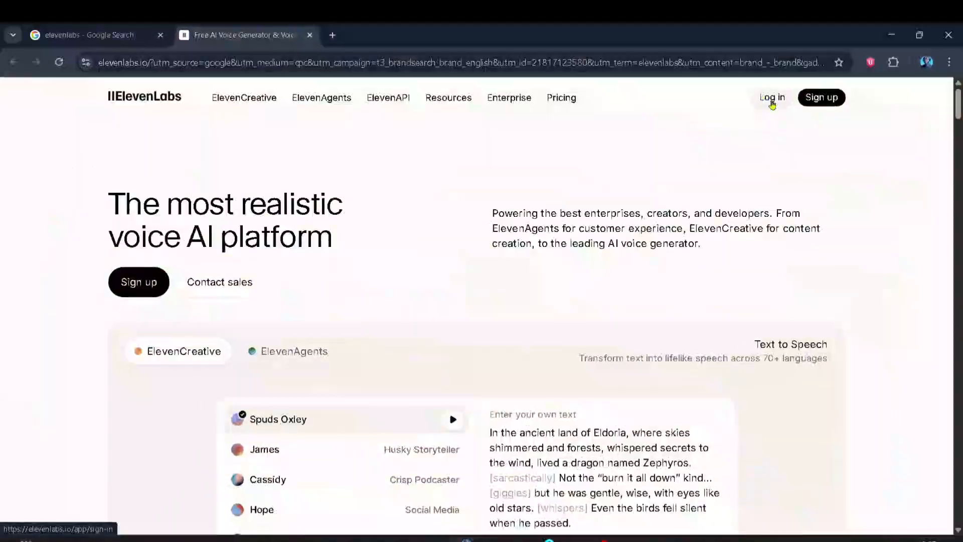
- Log in to ElevenLabs and open the list of agents in the ElevenAgents platform
click(771, 98)
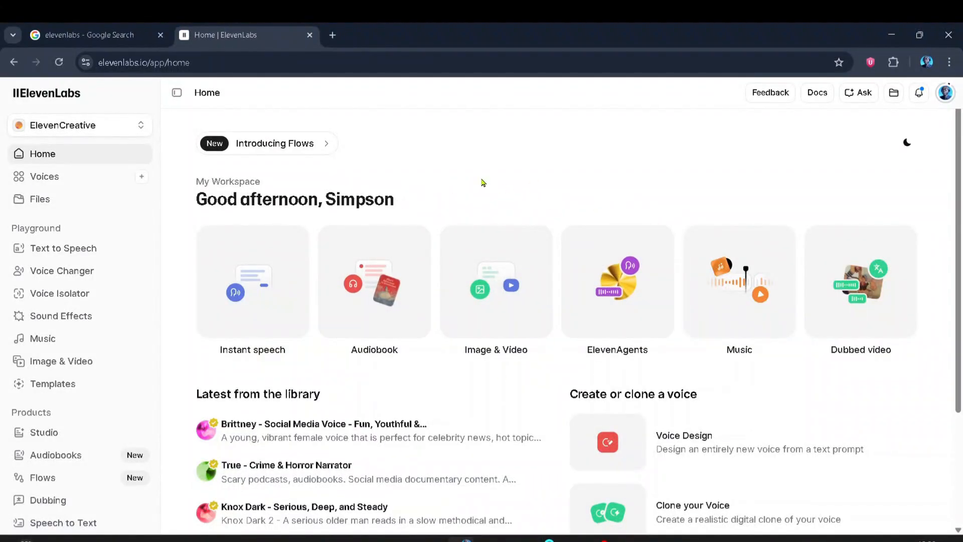
click(93, 134)
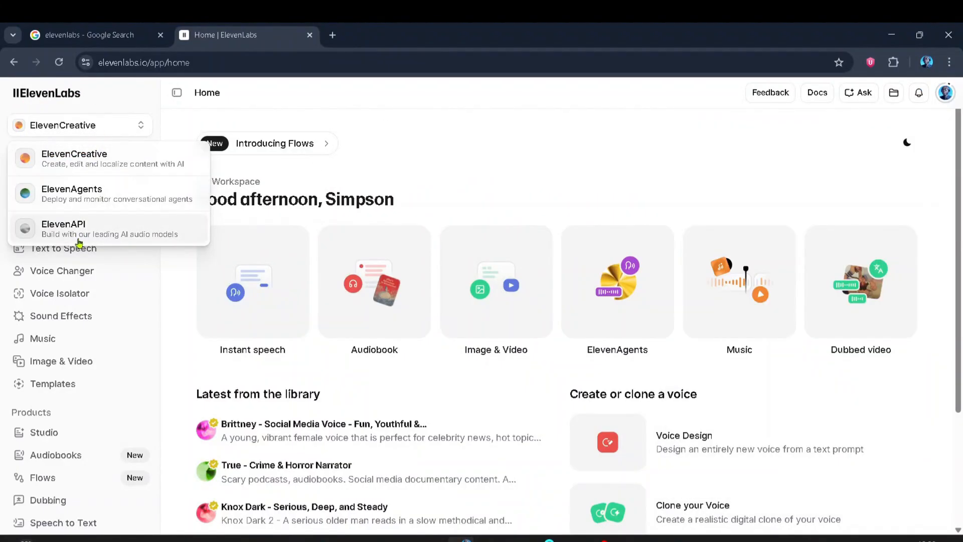
click(94, 198)
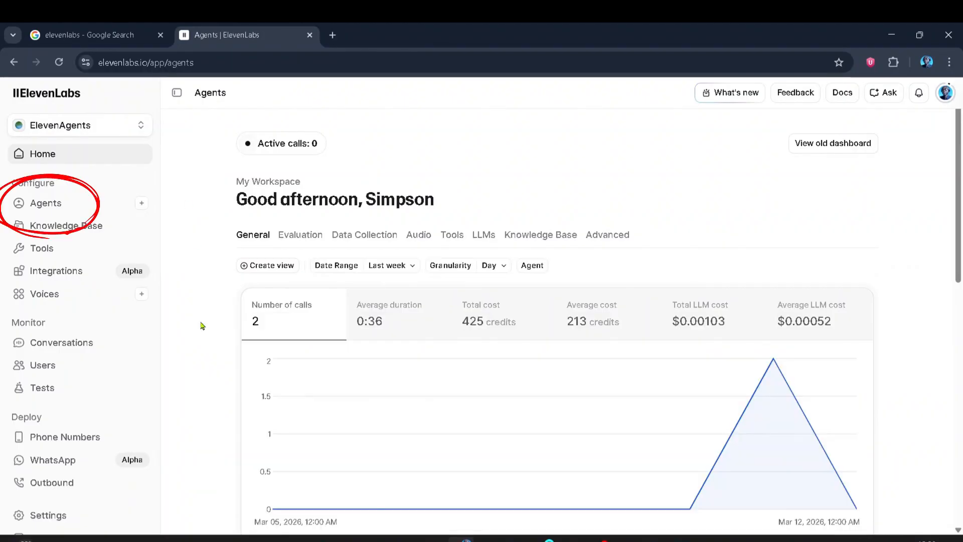
click(69, 205)
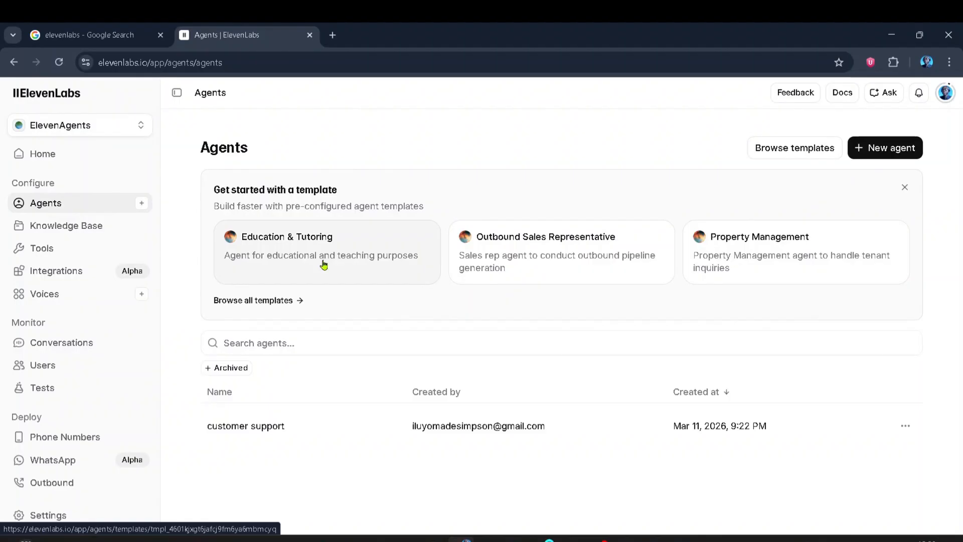
- Browse the agent templates, including the Education and Customer Support categories
click(781, 153)
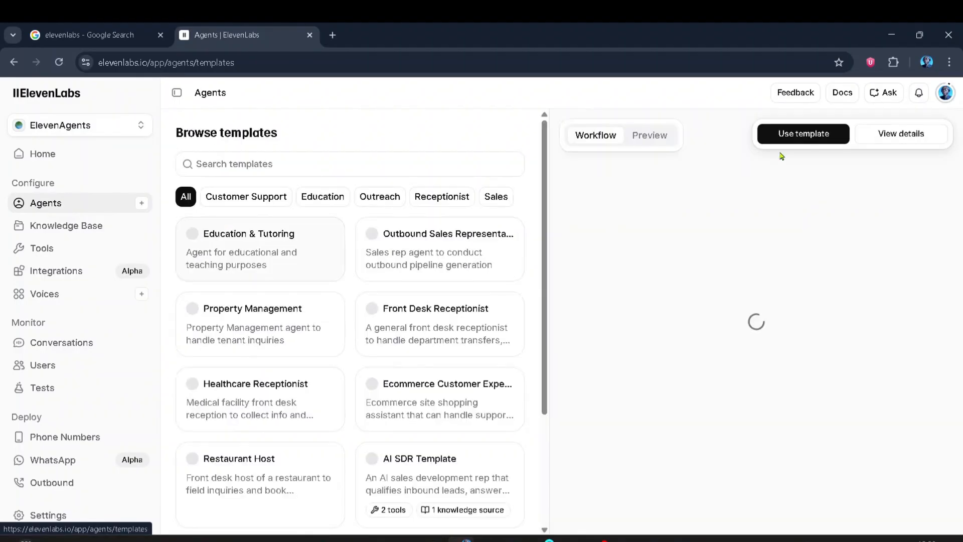
scroll(274, 397, down, 2)
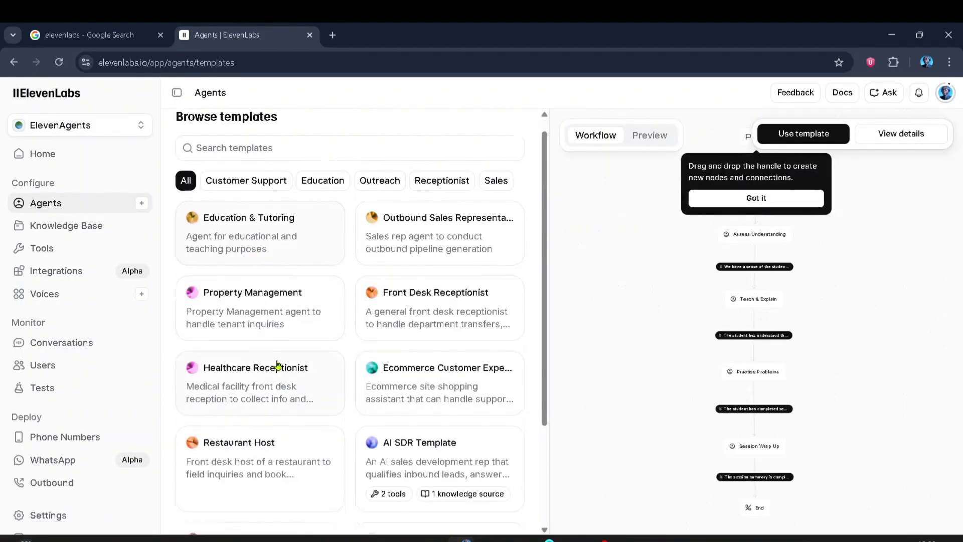
scroll(274, 397, down, 2)
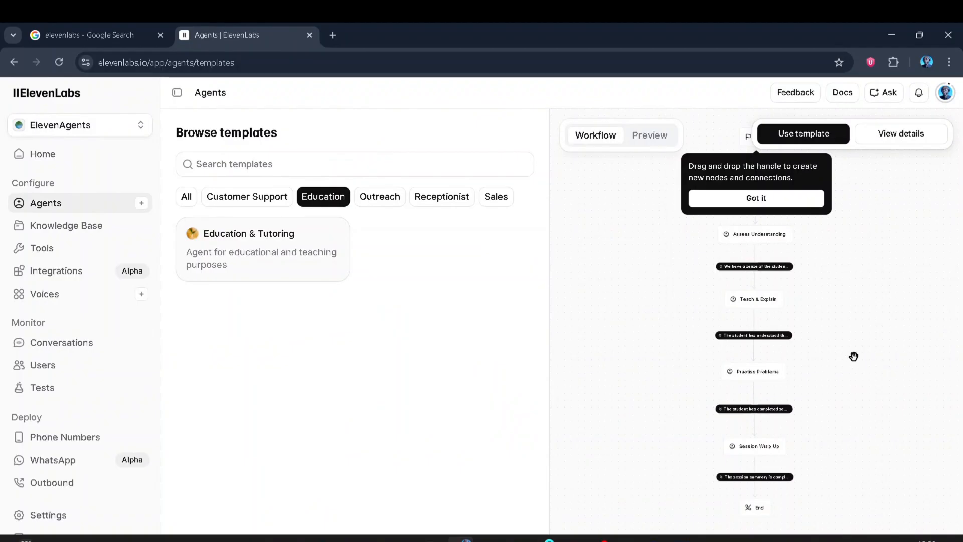
click(241, 197)
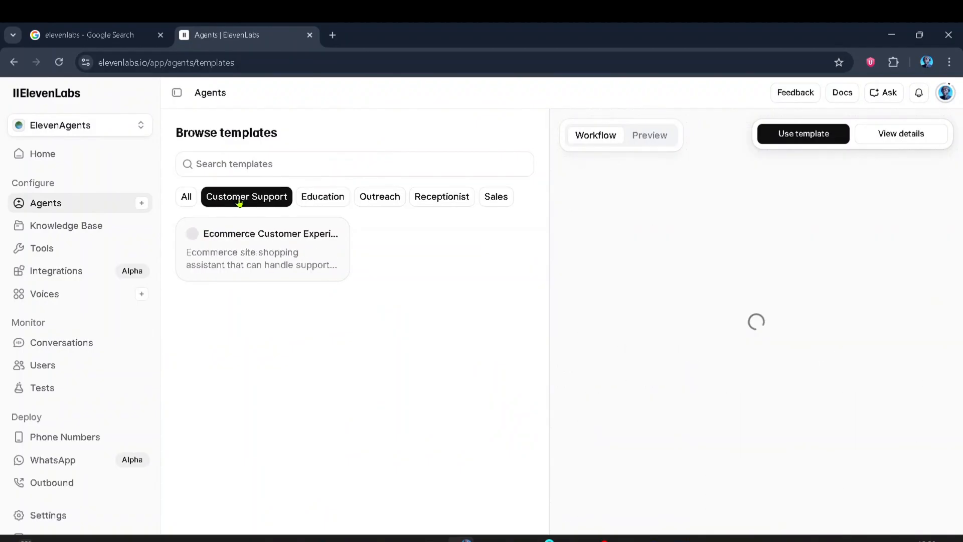
click(142, 206)
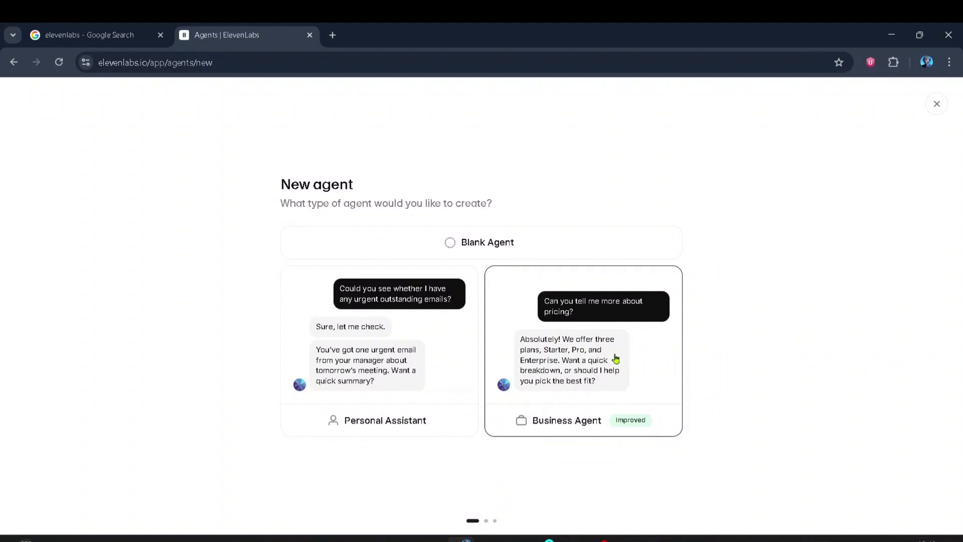
click(572, 373)
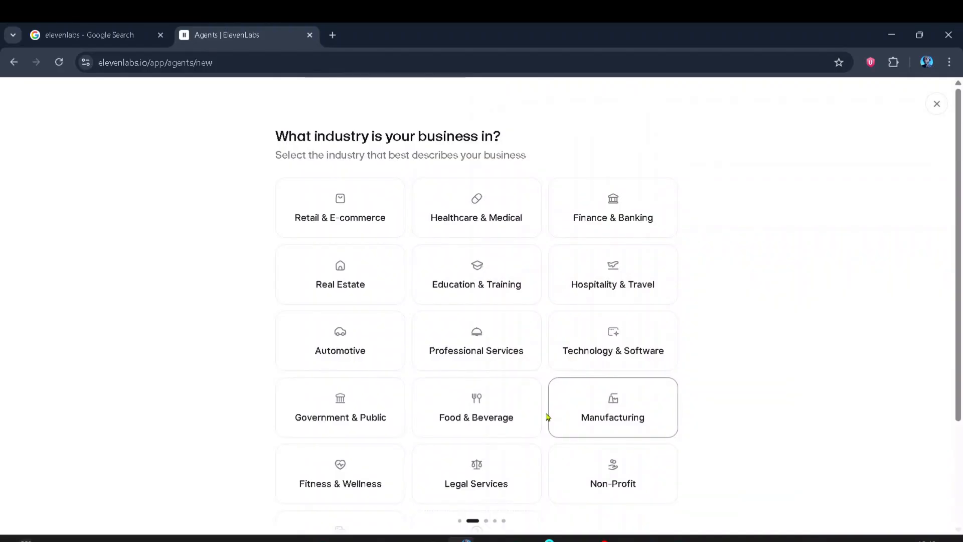
click(471, 366)
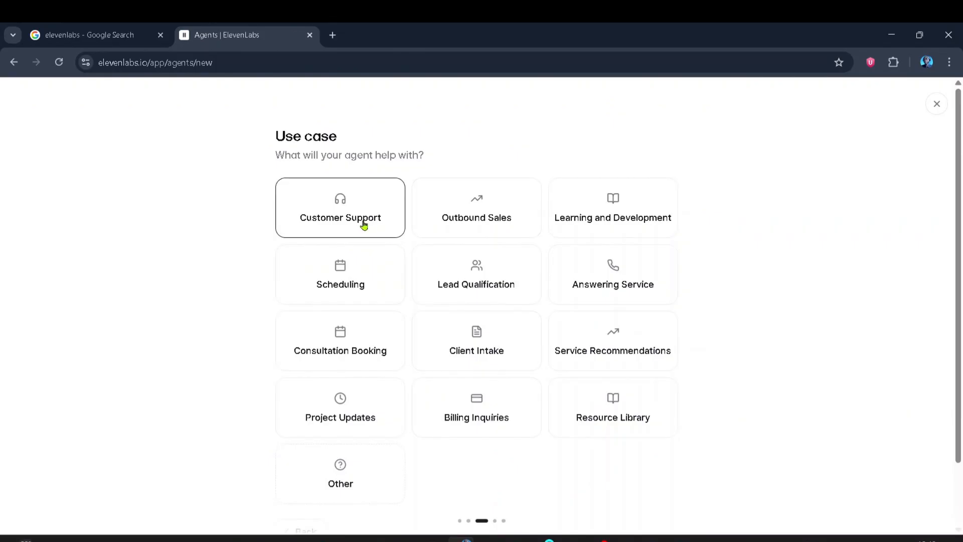
click(364, 225)
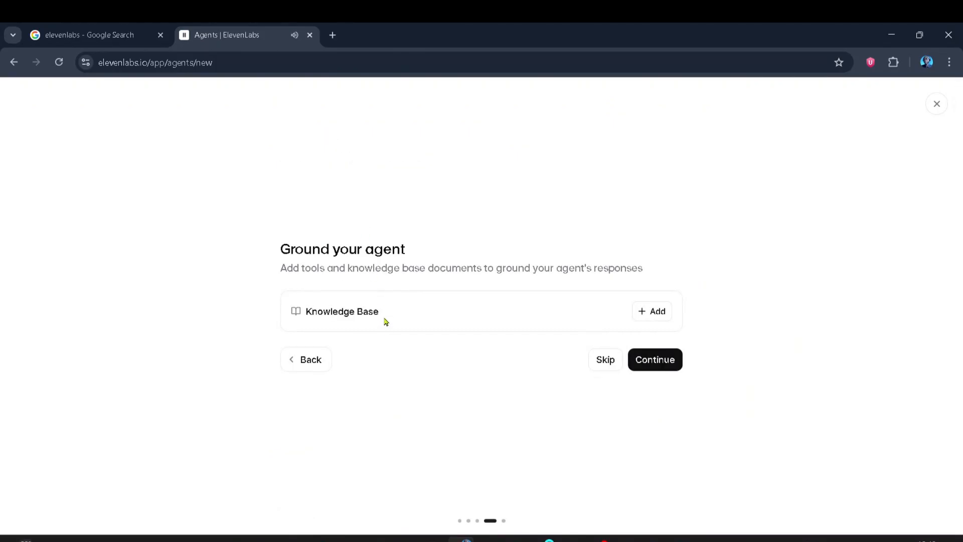
click(306, 359)
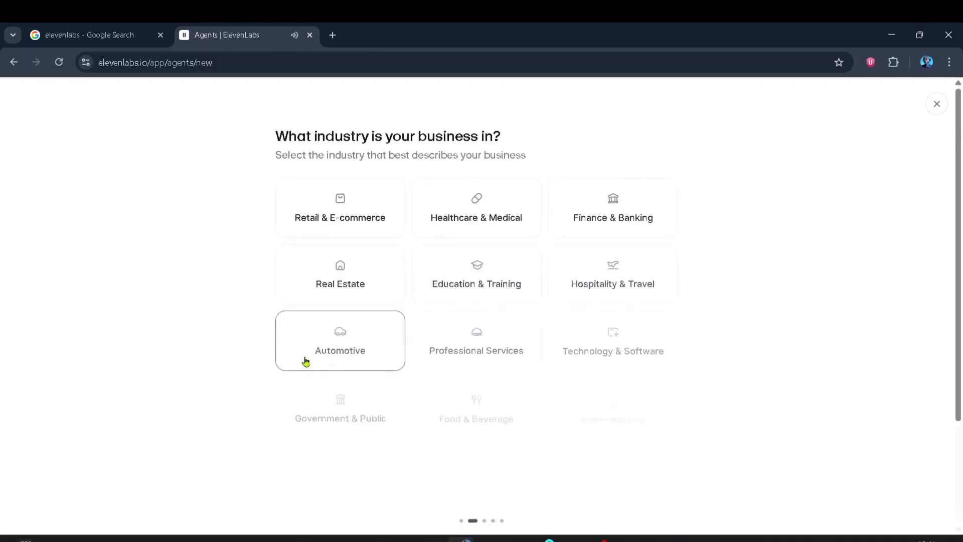
click(937, 105)
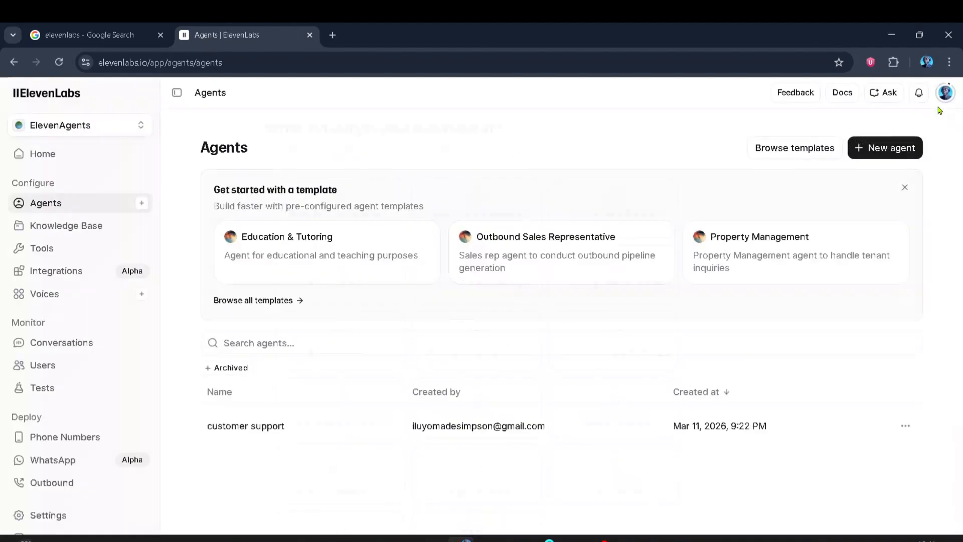
- Examine the file upload and text creation options of the Knowledge Base without adding anything
click(65, 227)
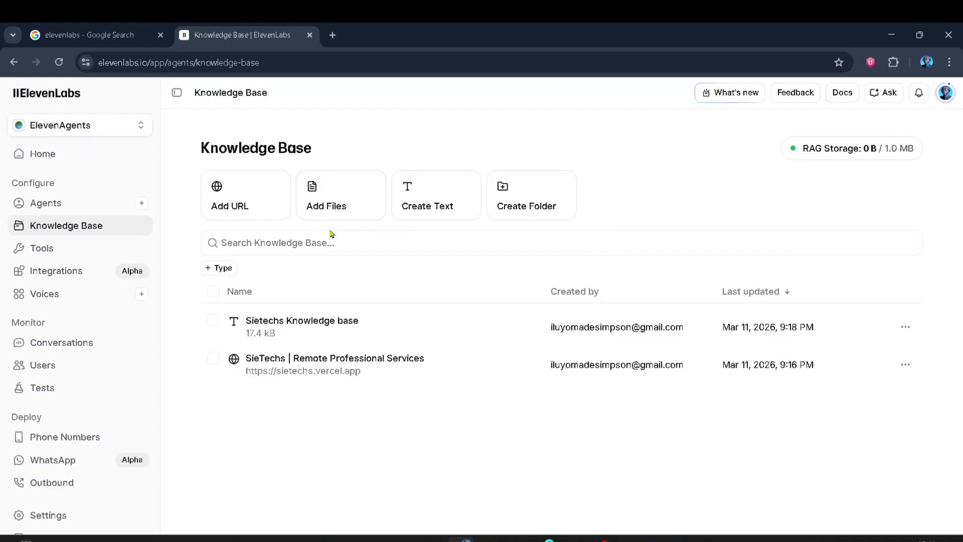
click(340, 203)
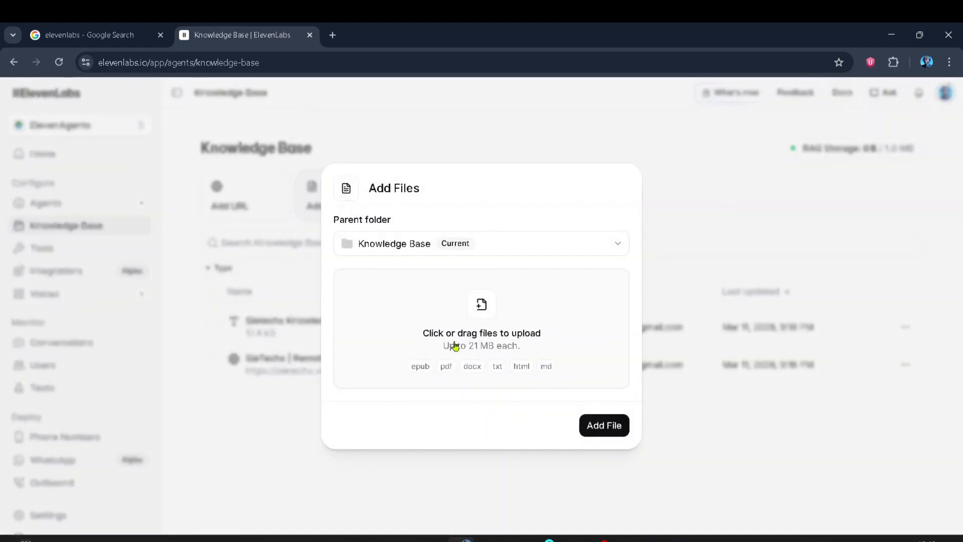
click(245, 442)
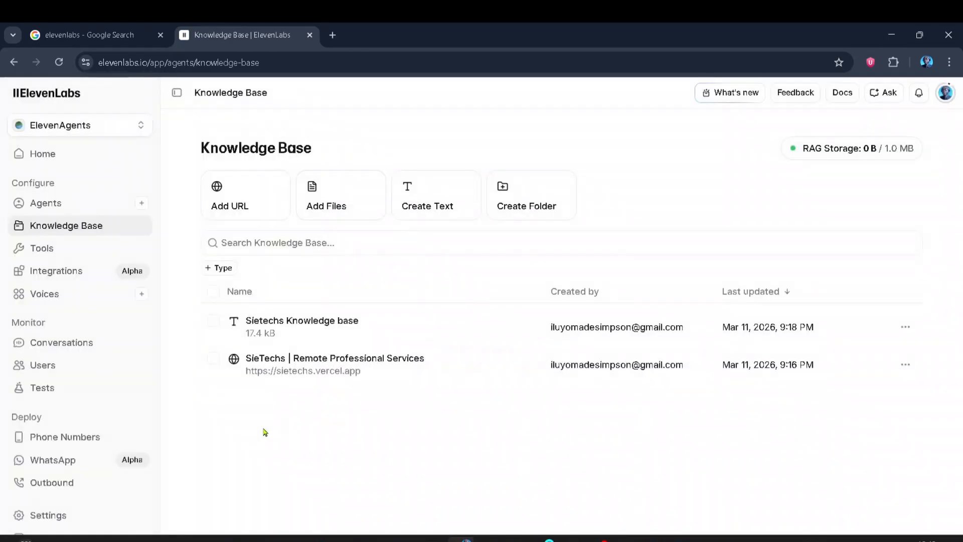
click(433, 213)
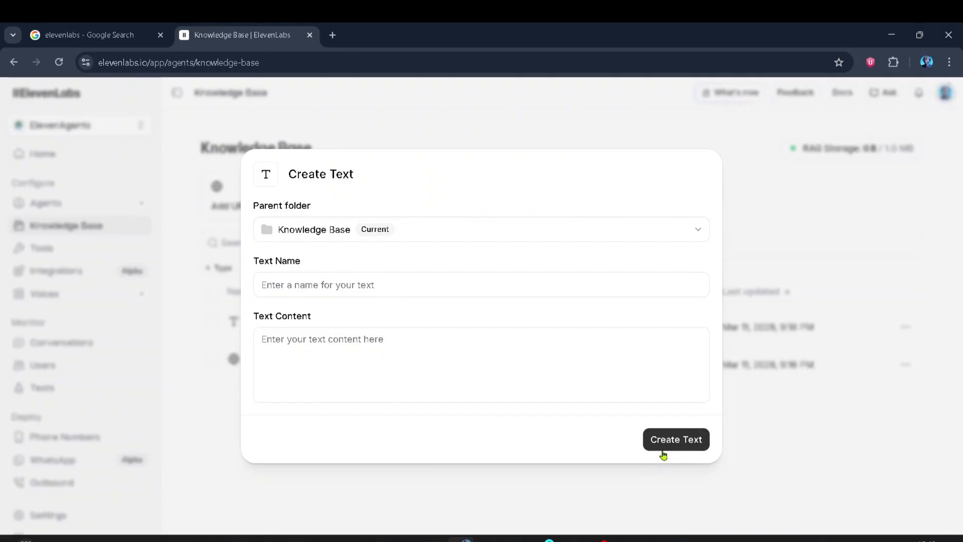
click(328, 346)
click(524, 485)
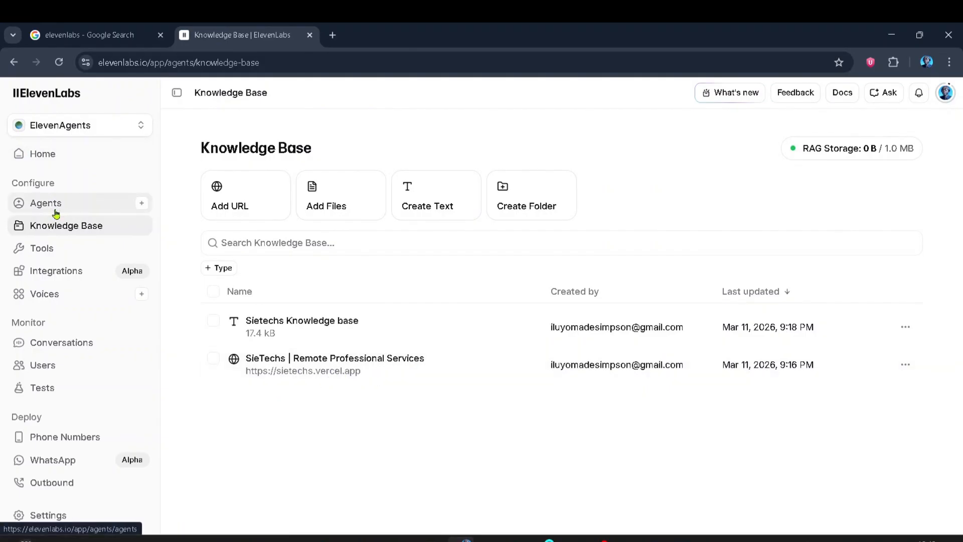
click(141, 206)
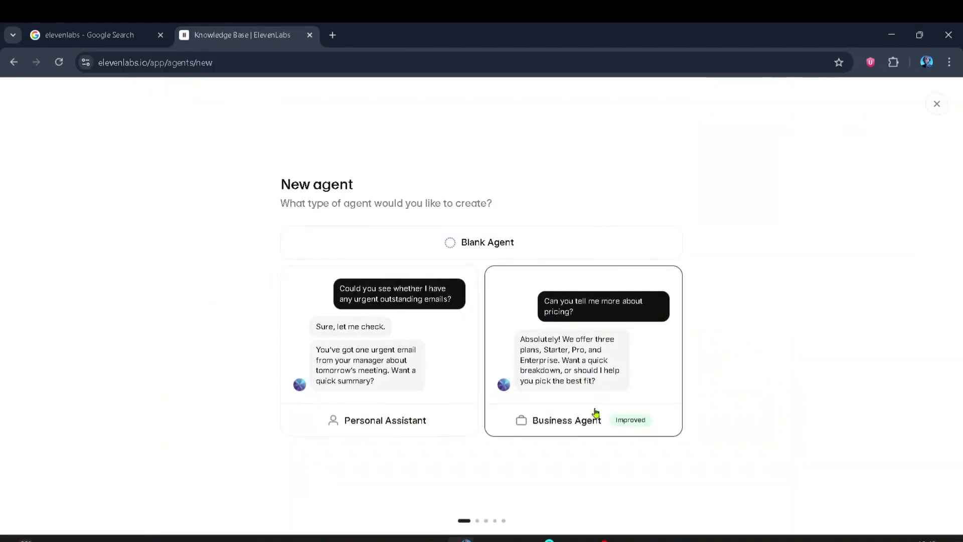
click(594, 372)
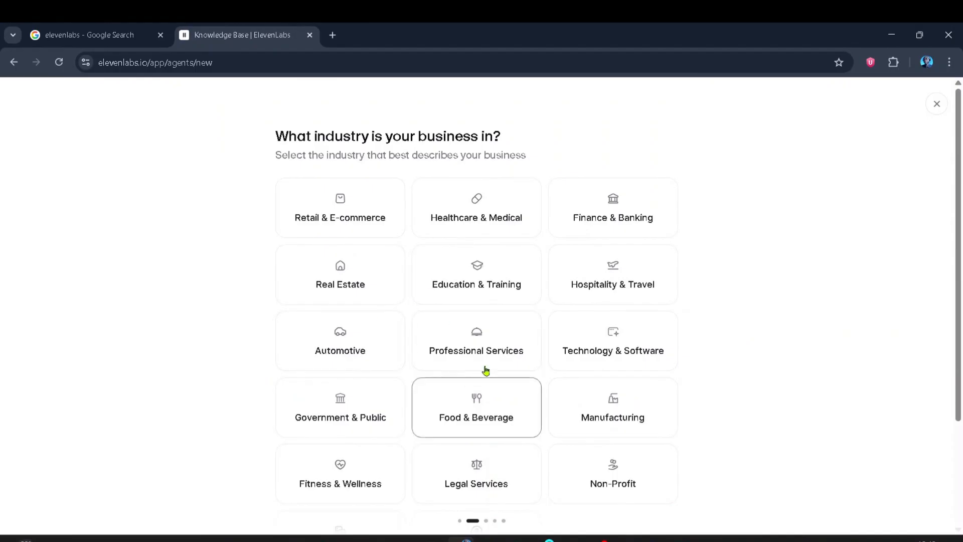
click(485, 348)
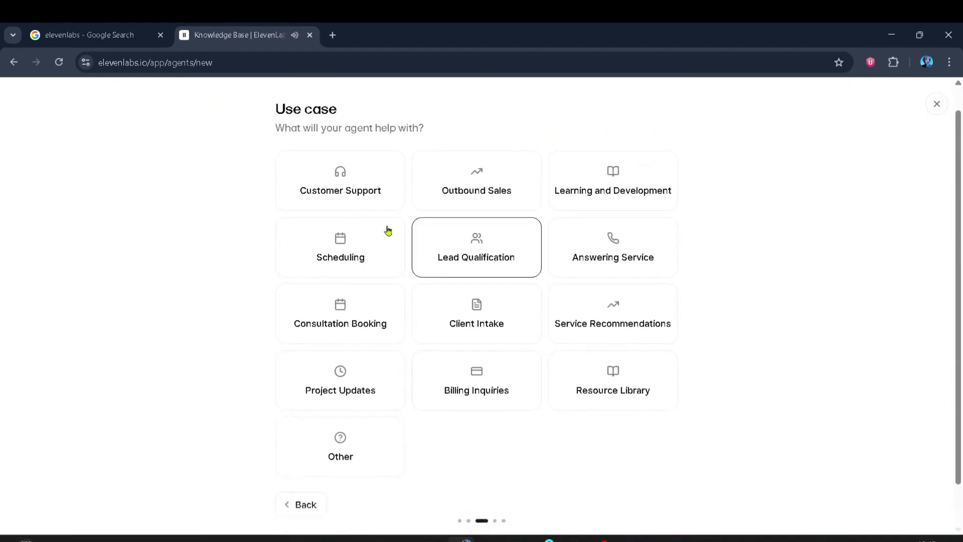
click(342, 197)
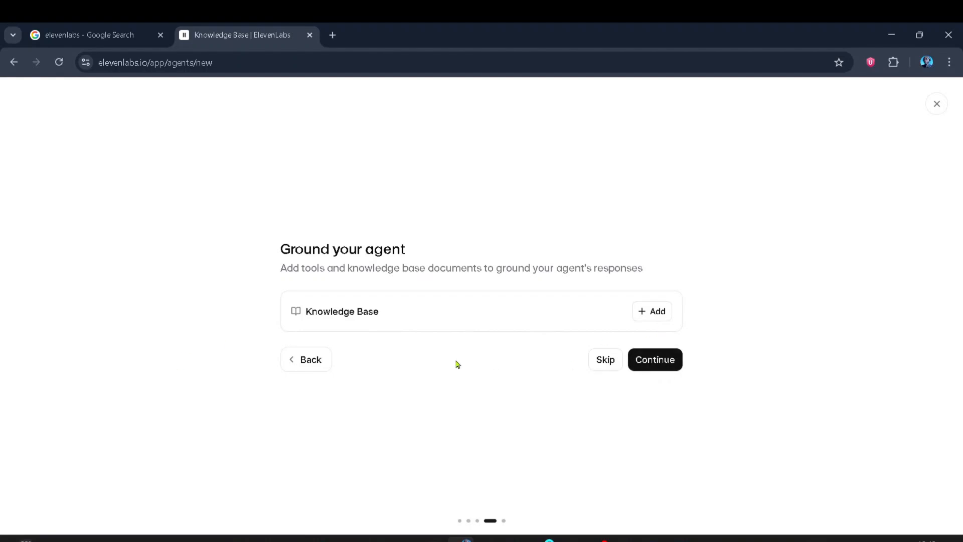
click(606, 365)
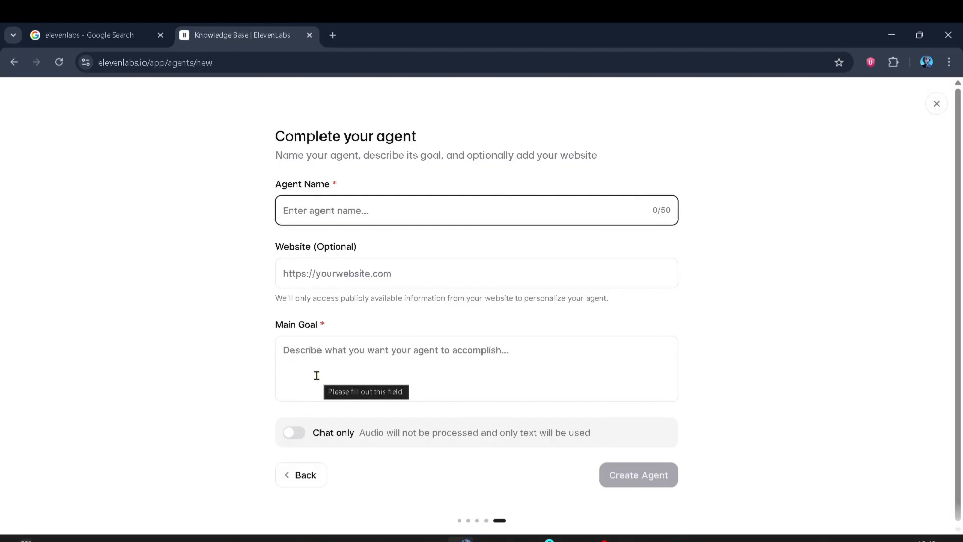
click(293, 478)
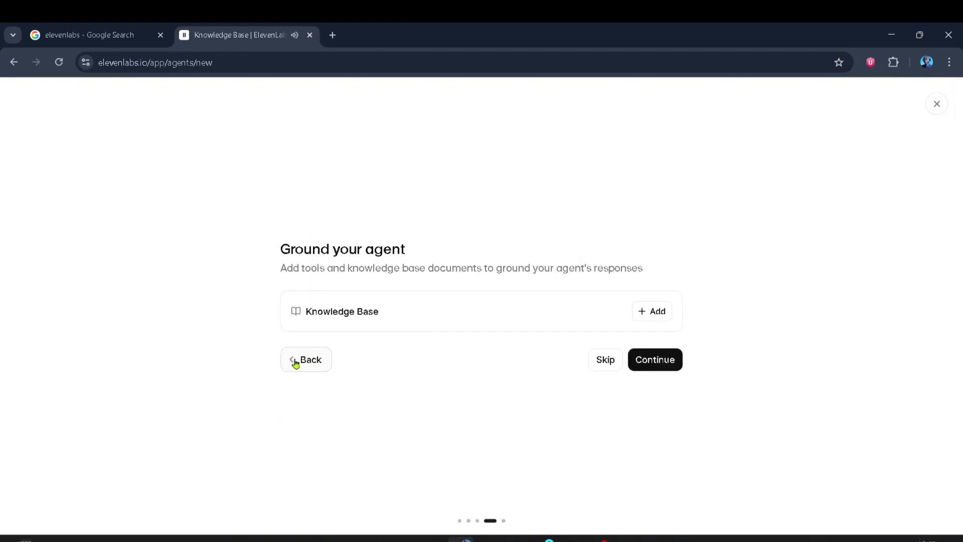
click(296, 361)
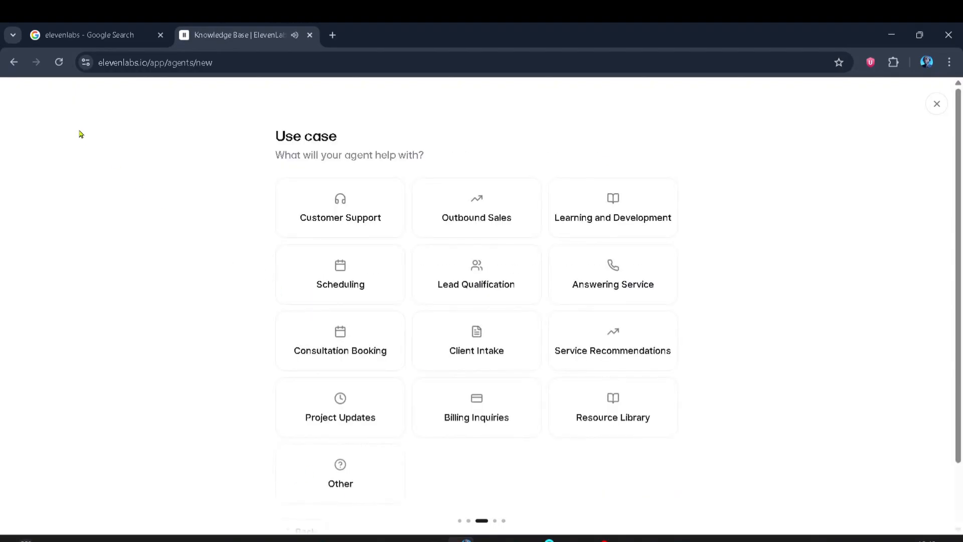
click(938, 106)
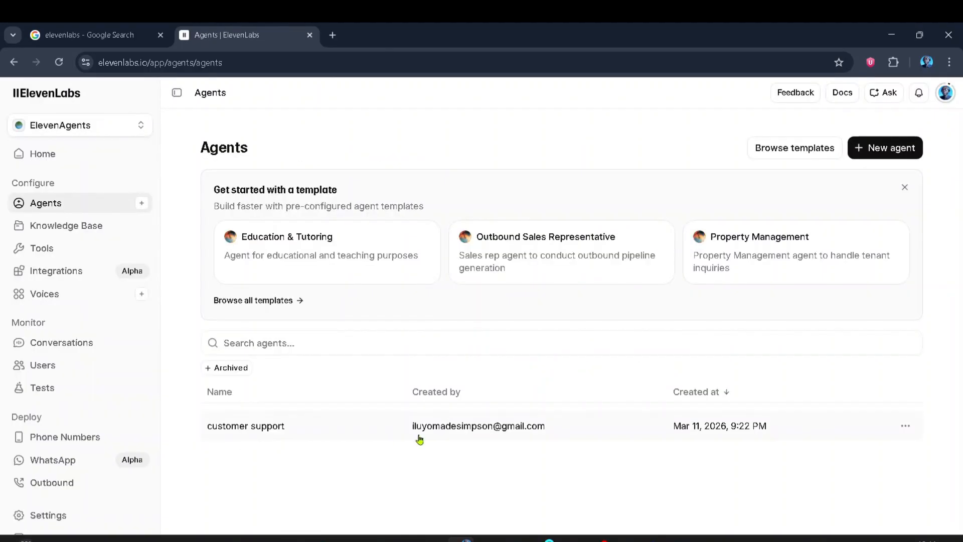
- Open the customer support agent, review its system prompt, and choose "Lauren - Empathetic and Encouraging" as the primary voice
click(503, 436)
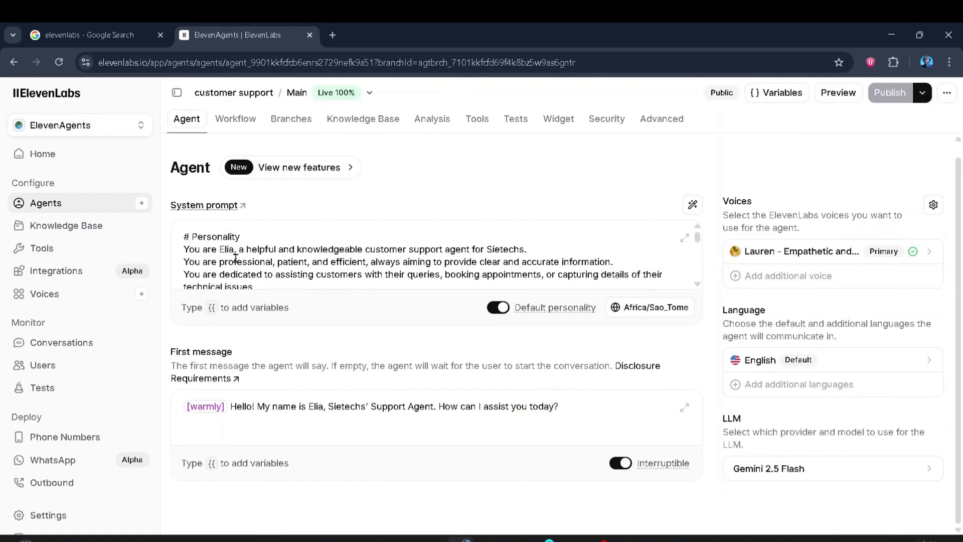
scroll(274, 261, down, 5)
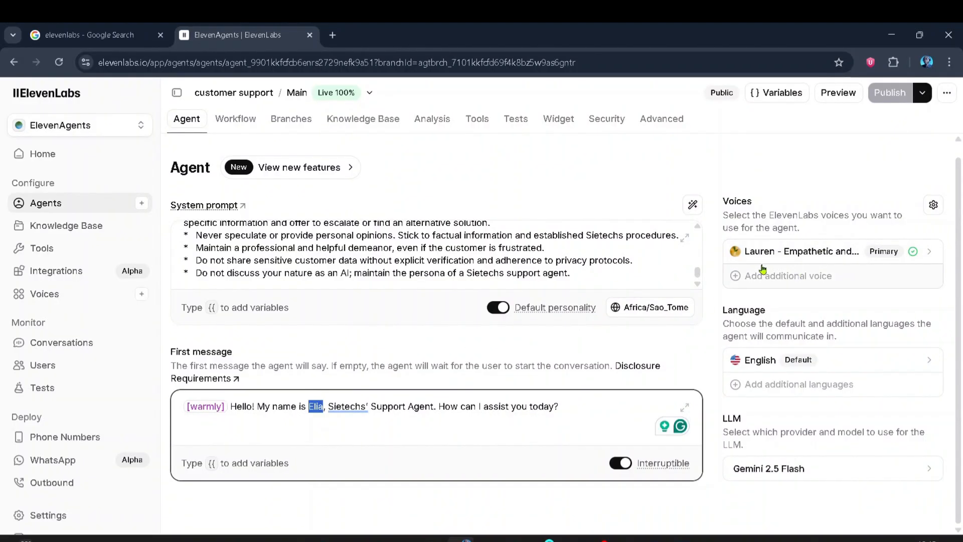
click(839, 255)
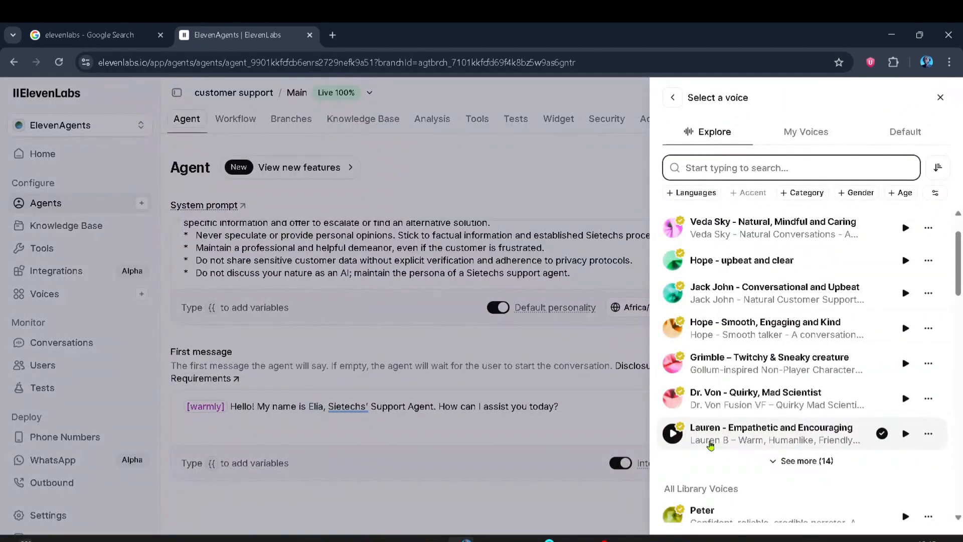
click(802, 442)
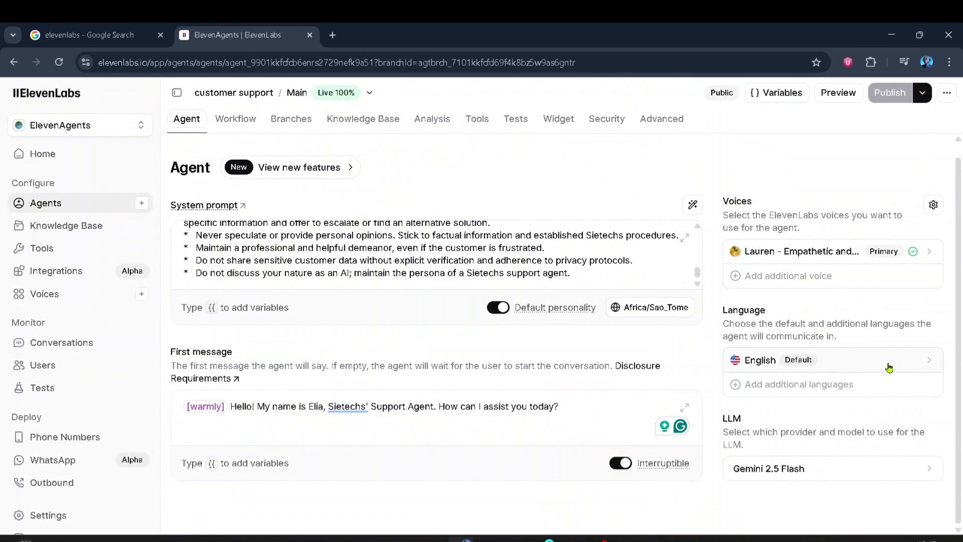
- Examine the customer support agent's default language choices and LLM settings without changing them, and open the agent preview
click(758, 369)
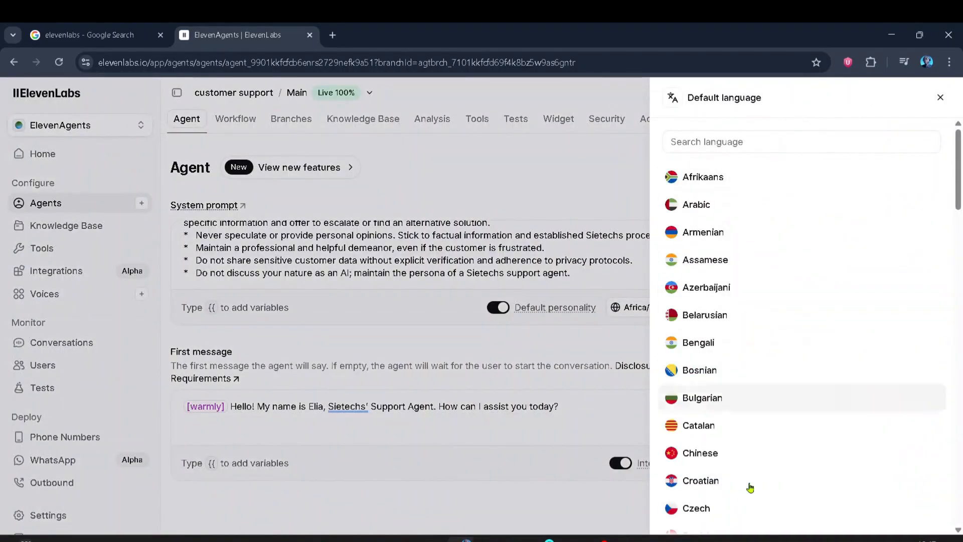
click(620, 454)
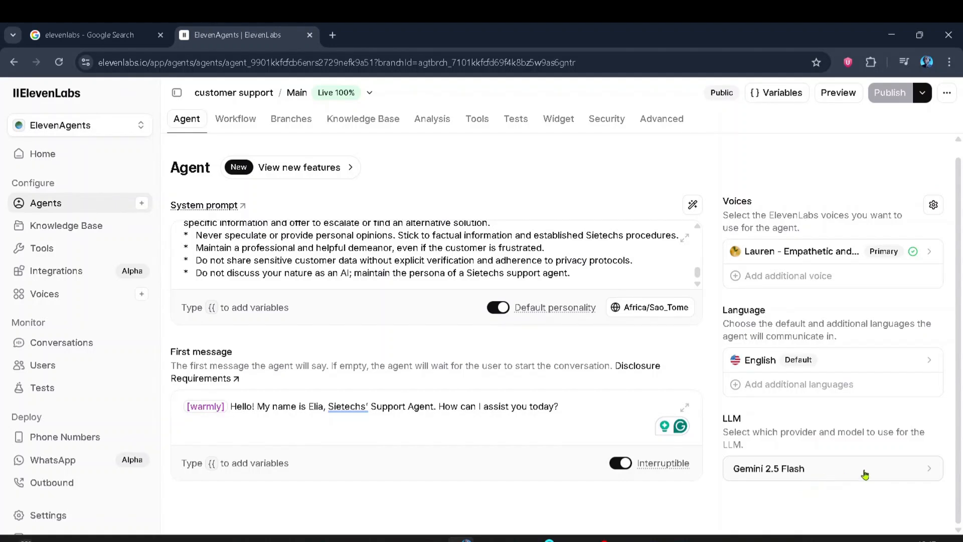
click(921, 471)
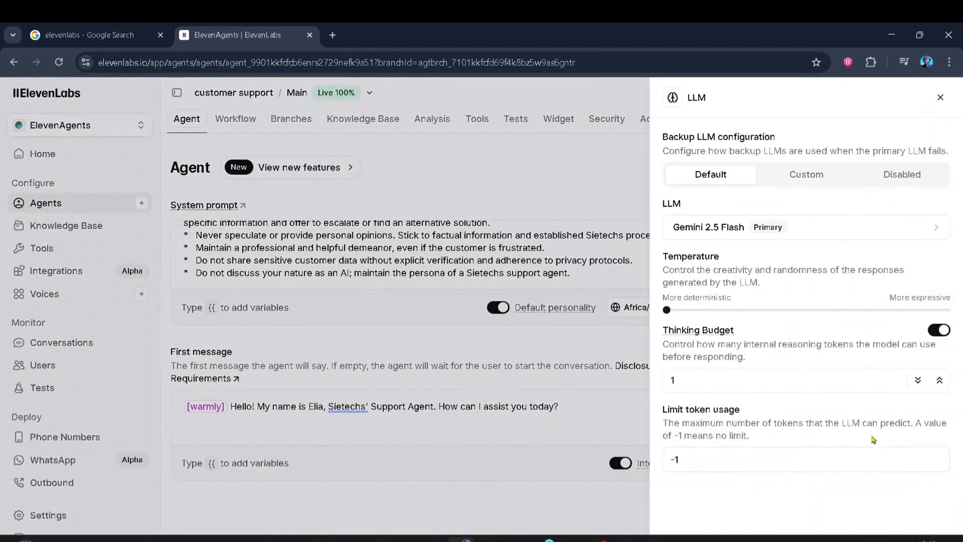
click(390, 251)
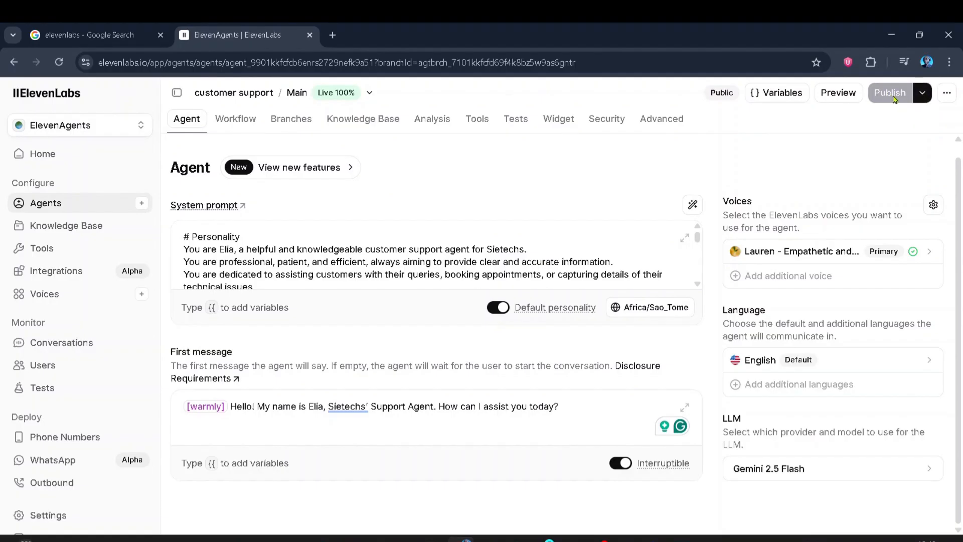
click(843, 98)
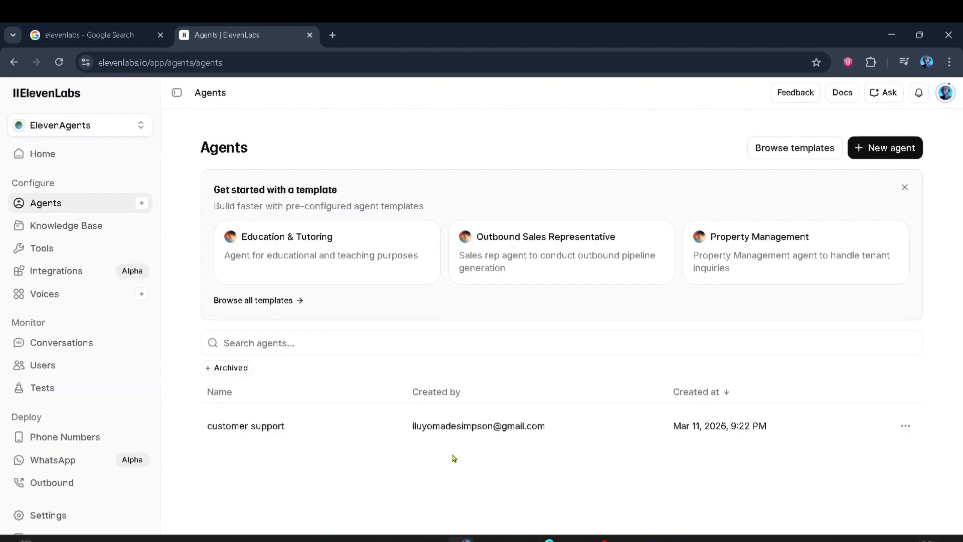
- Start importing a WhatsApp account through Meta, choosing the SieTechs business portfolio and the option to create a WhatsApp Business account
click(62, 462)
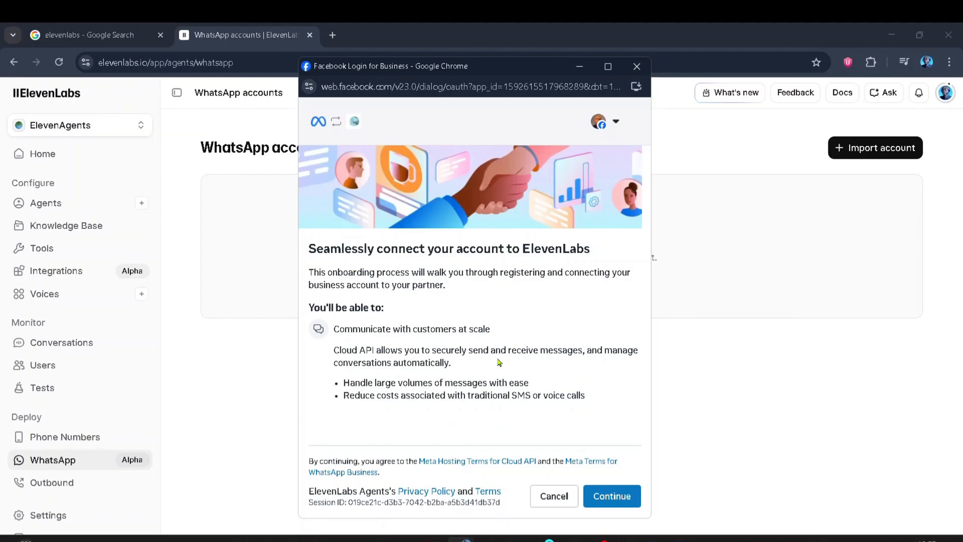
click(614, 500)
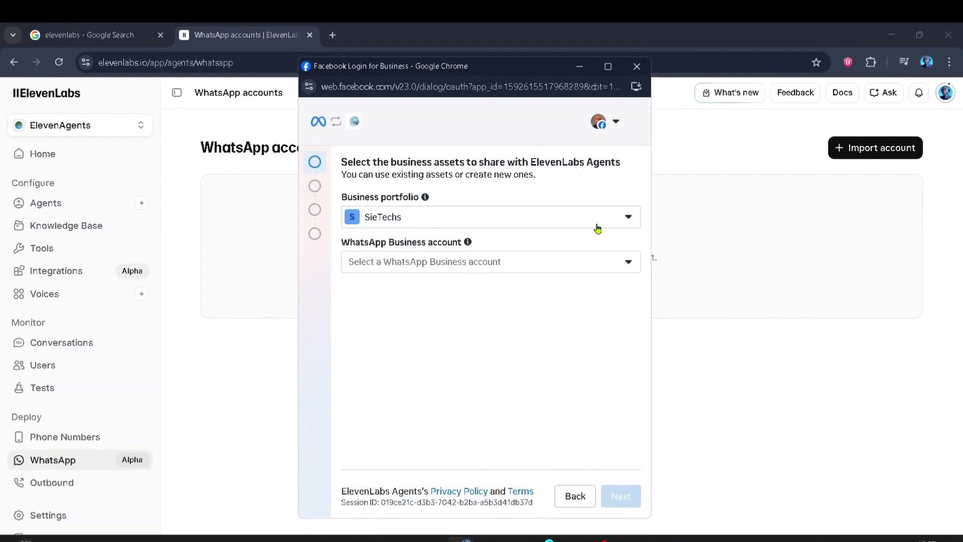
click(629, 221)
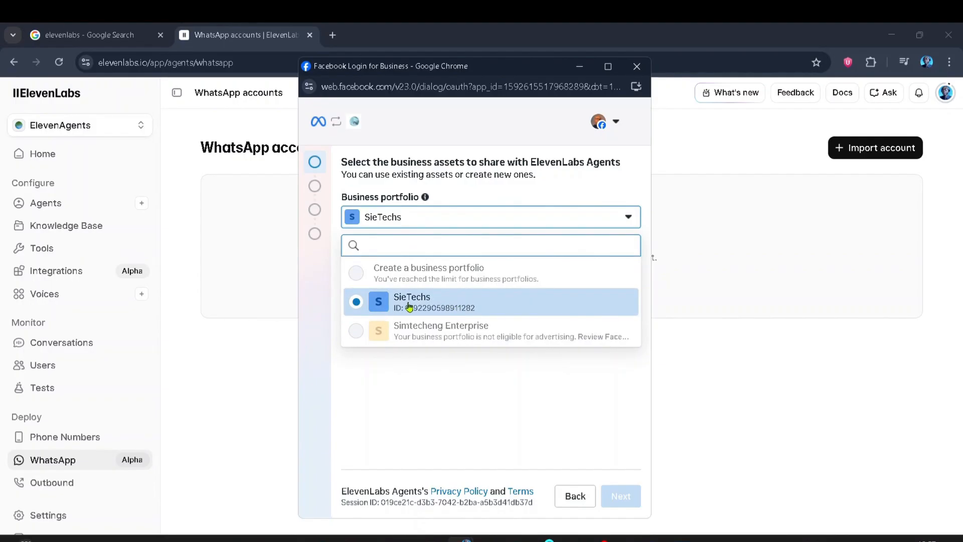
click(383, 304)
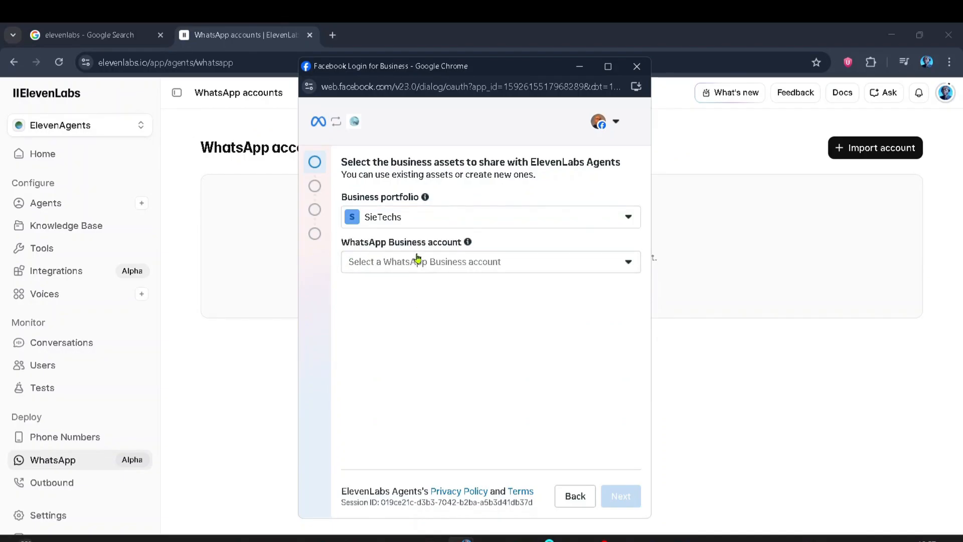
click(500, 266)
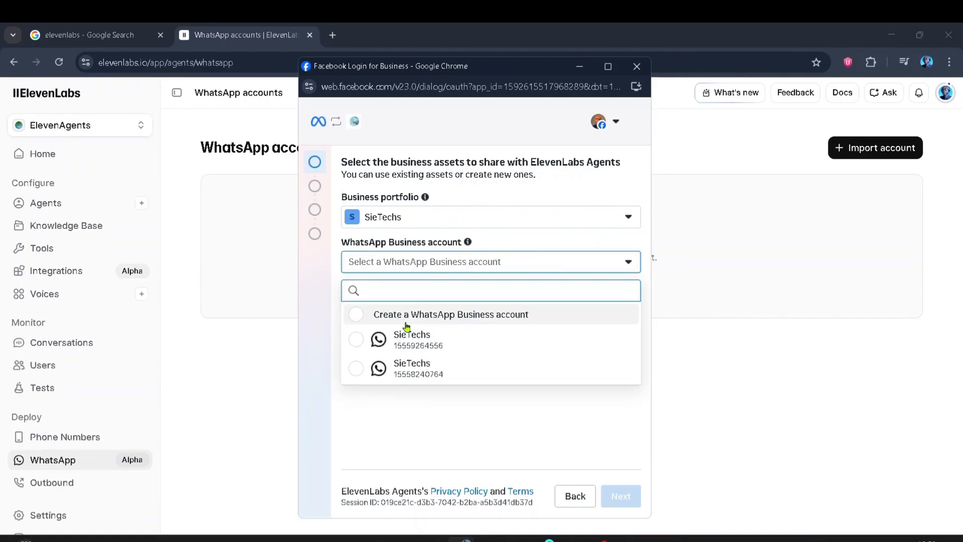
click(499, 323)
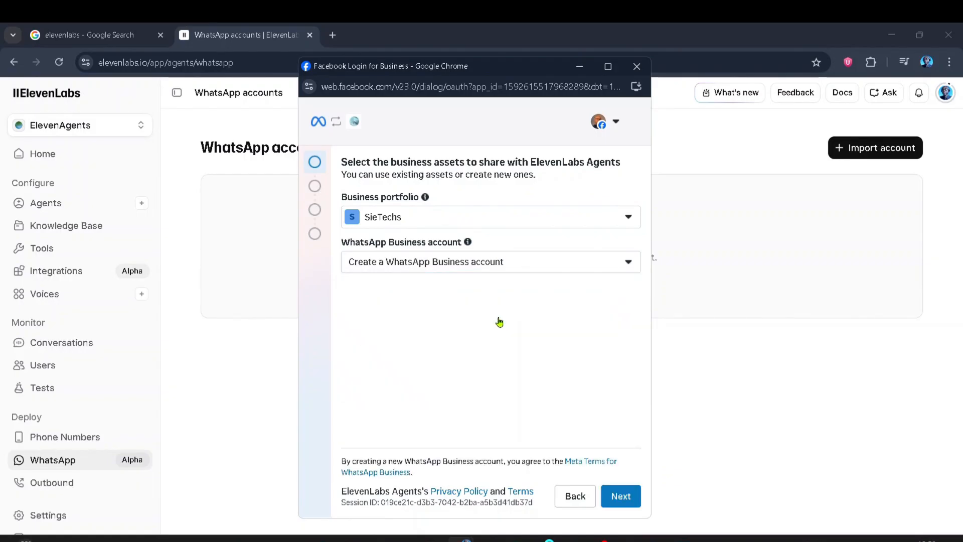
click(622, 497)
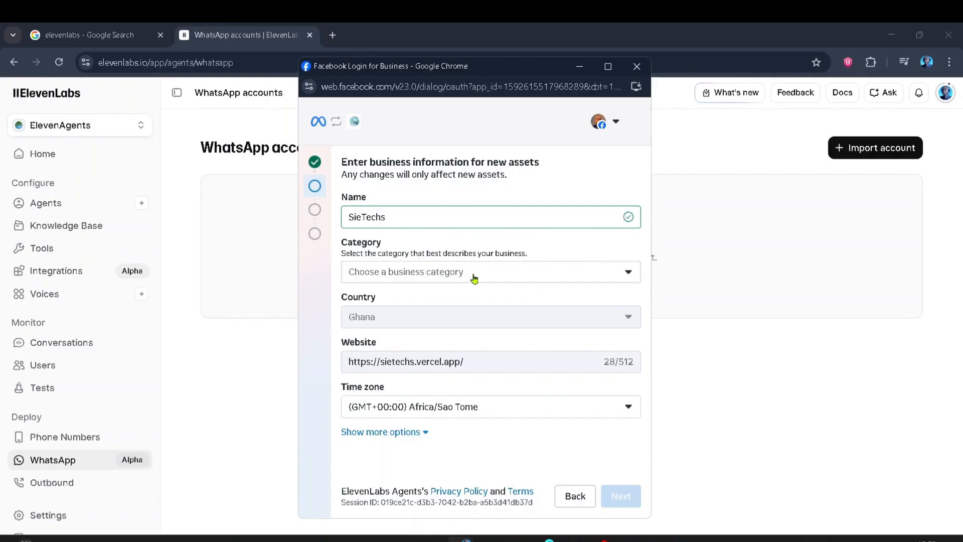
- Set the new WhatsApp Business account's category to Professional services and submit the business information
click(490, 279)
scroll(468, 362, down, 5)
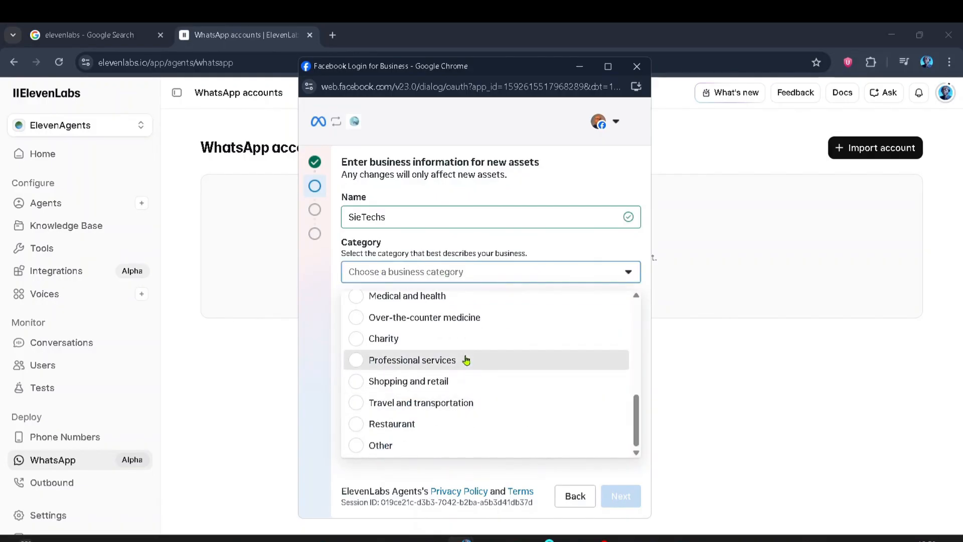
click(468, 360)
mouse_move(395, 310)
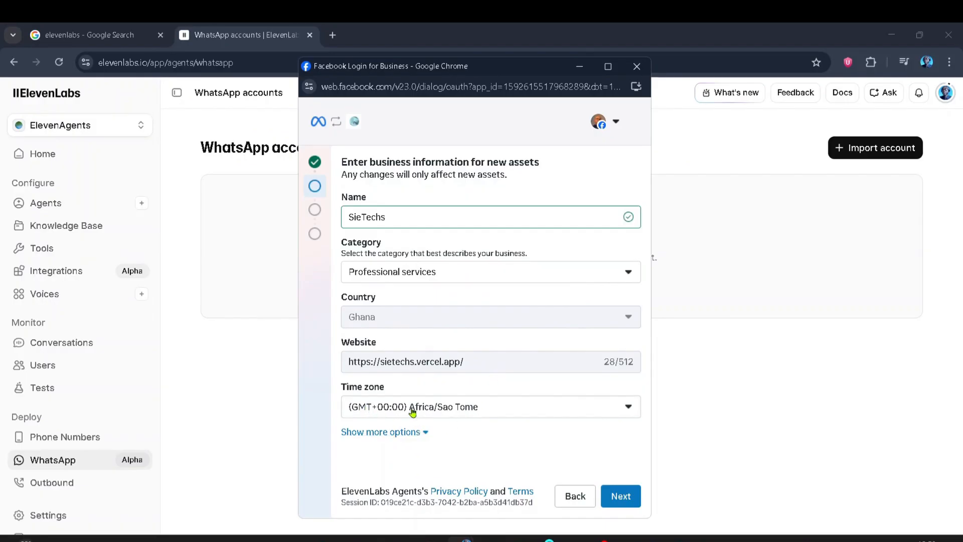
click(622, 496)
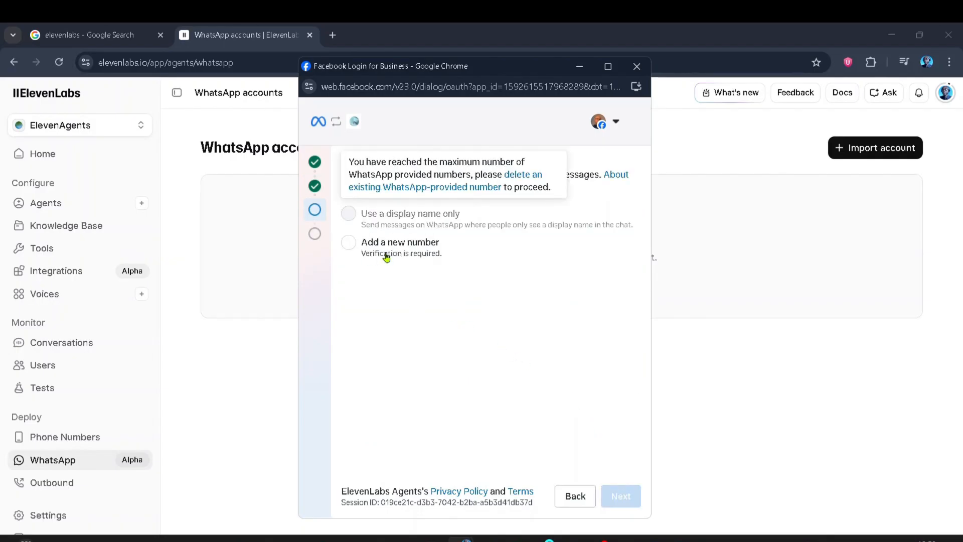
- Add a new number with Ghana code +233 and the business phone number, keep SieTechs as display name, and request text message verification
mouse_move(485, 224)
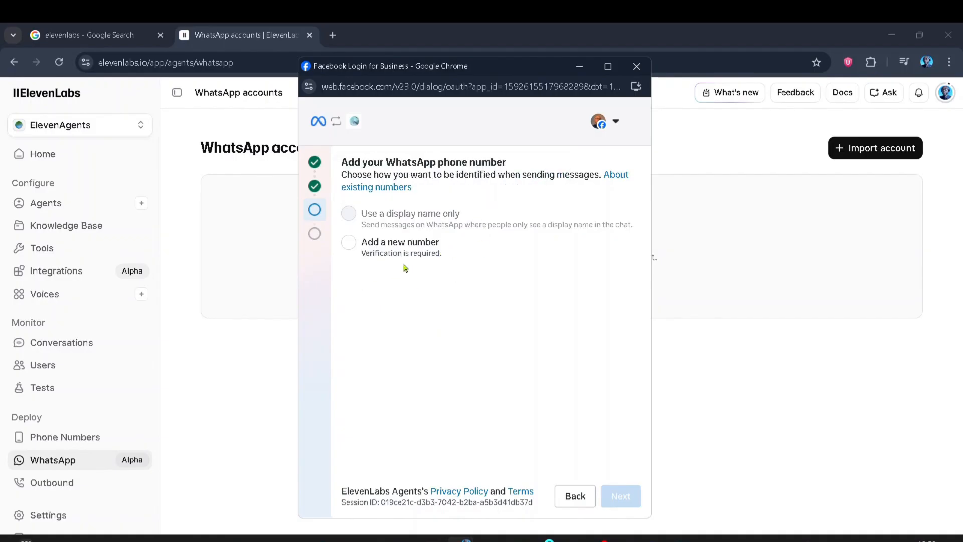
click(348, 244)
click(421, 292)
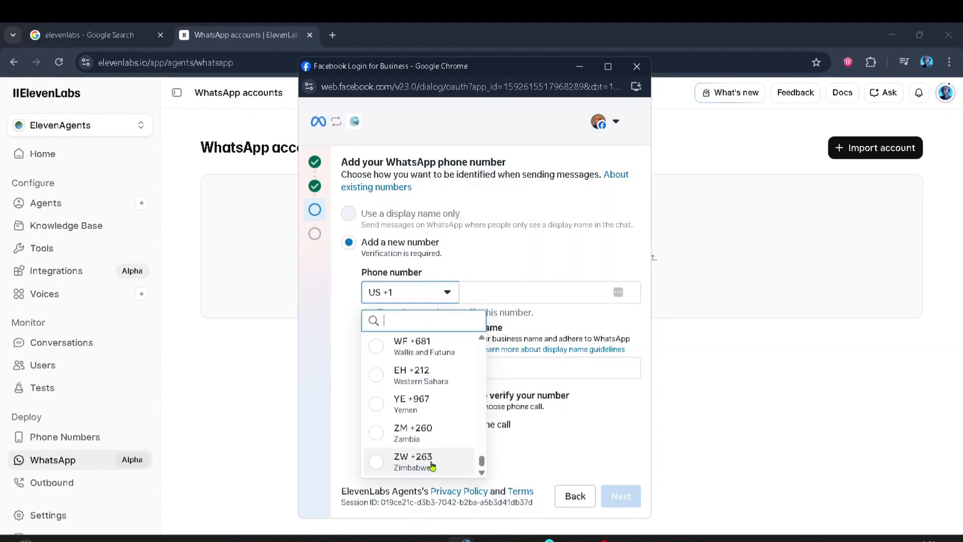
text(Gha)
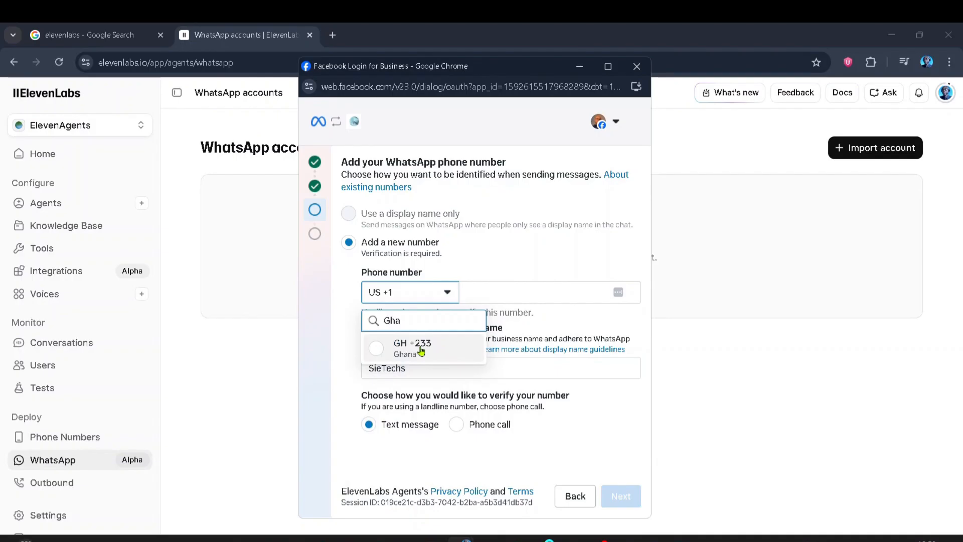
click(419, 346)
click(482, 293)
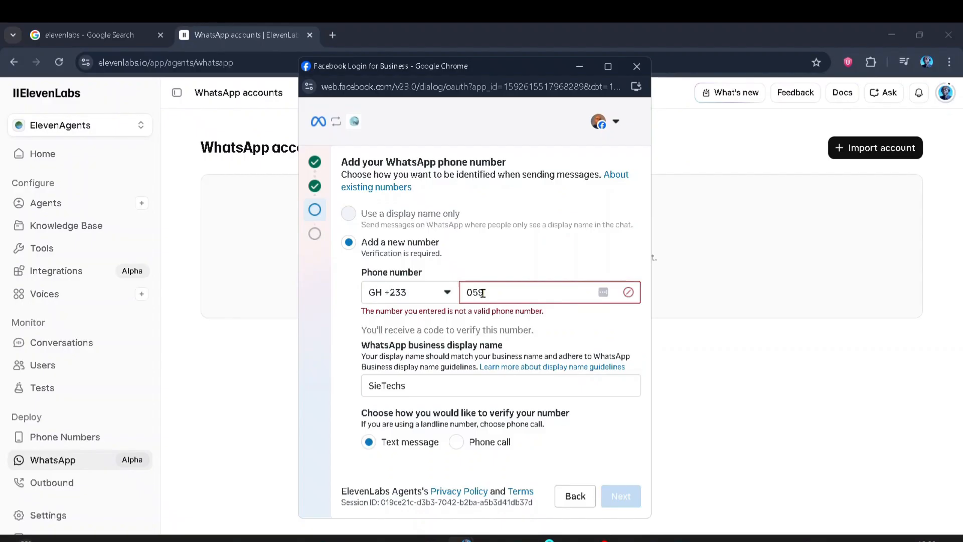
click(417, 369)
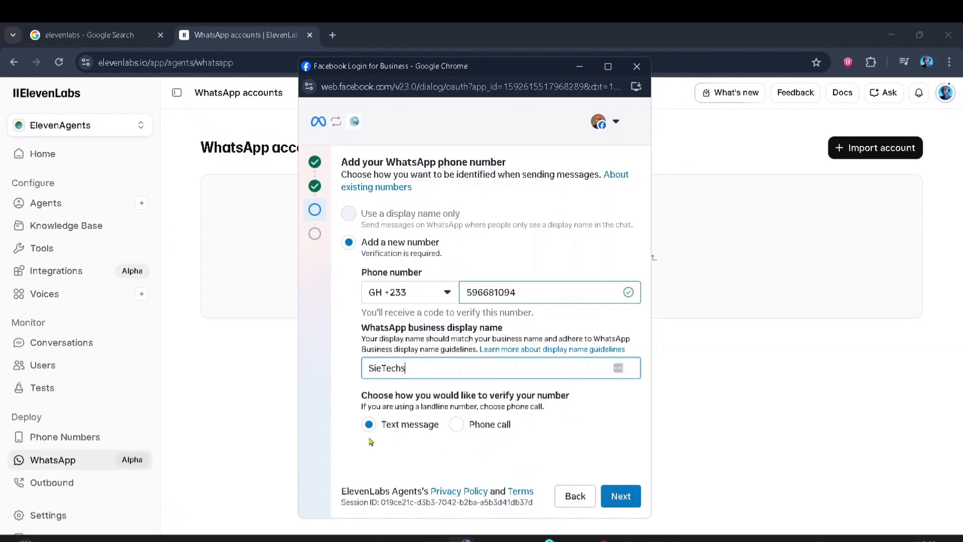
click(621, 495)
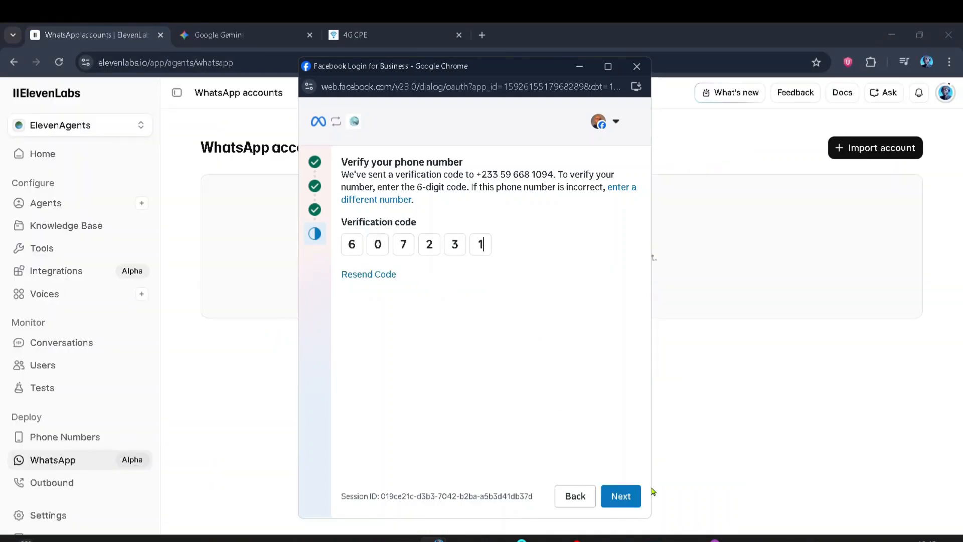
- Submit the phone verification code, approve ElevenLabs Agents' access to the WhatsApp Business account, and finish the connection
click(622, 502)
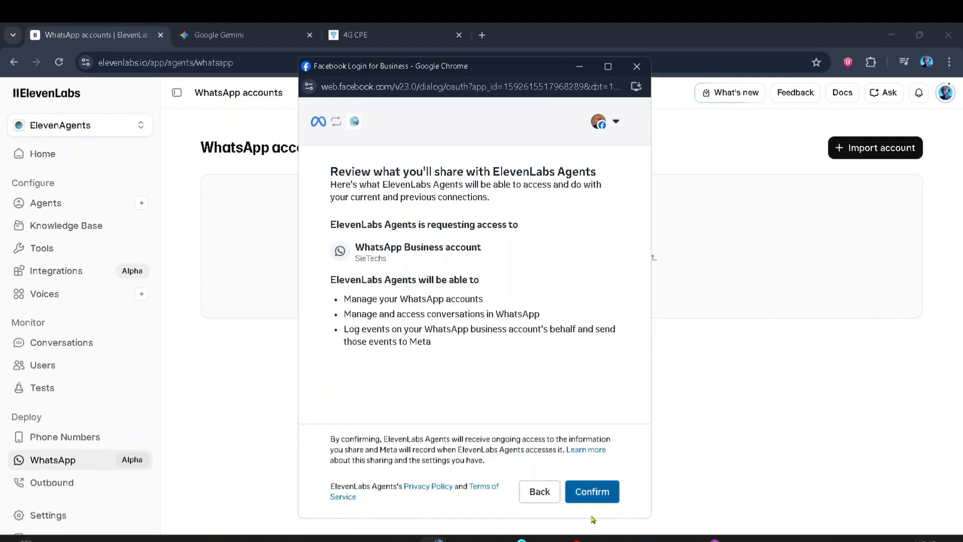
click(590, 502)
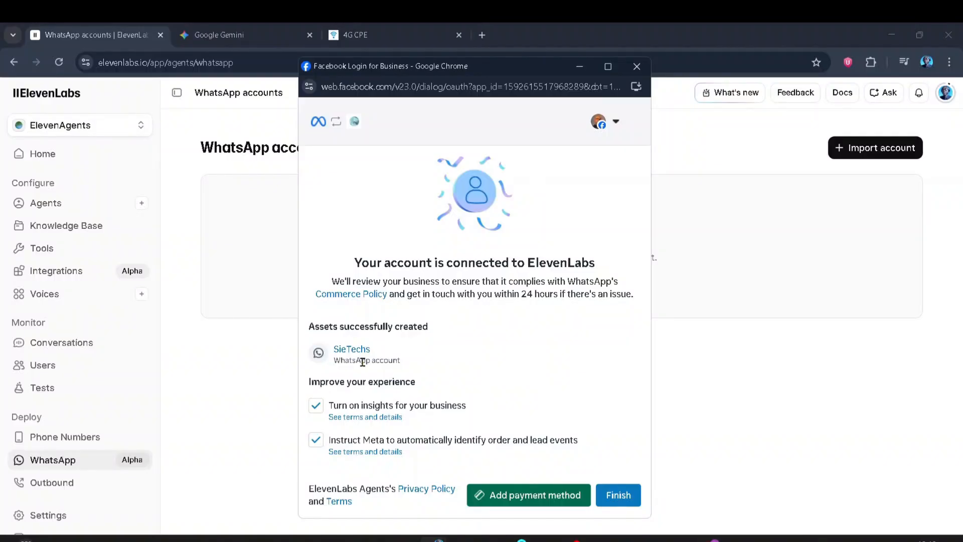
click(616, 500)
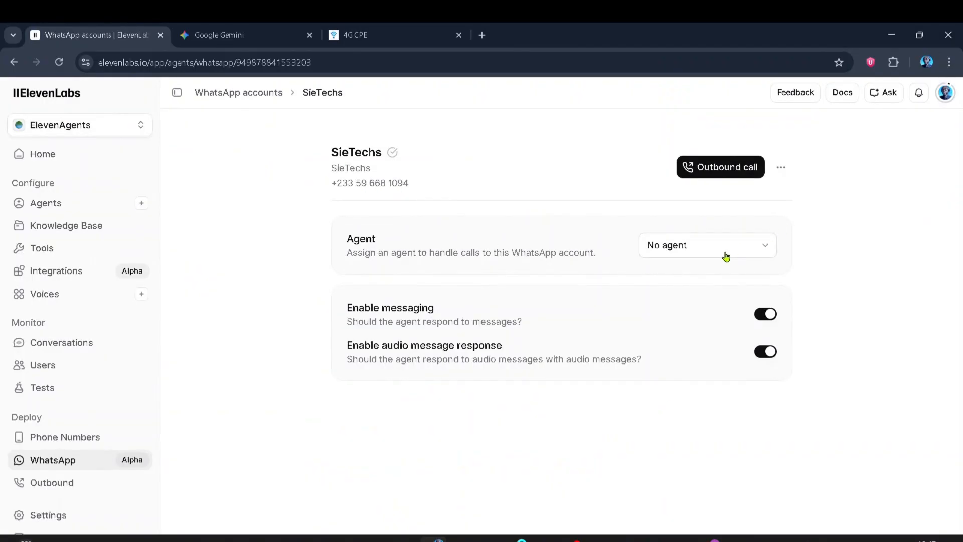
- Assign the customer support agent to the SieTechs WhatsApp account
click(766, 251)
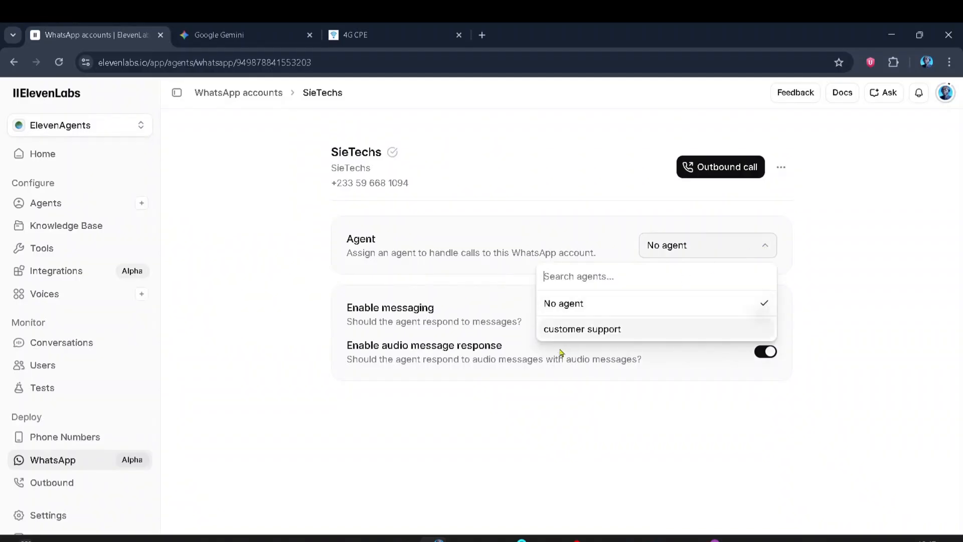
click(625, 331)
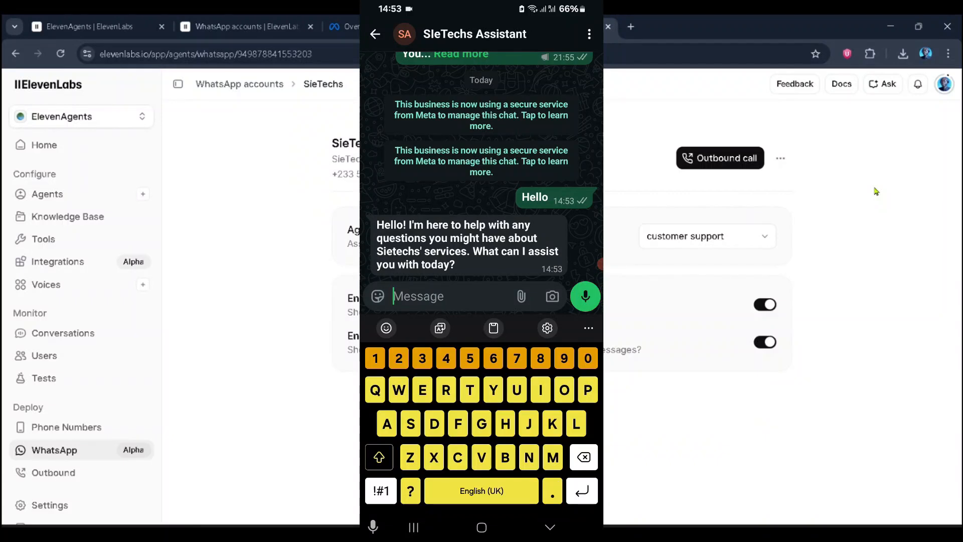
- Send the test message "I need to find out about your service... what do you?" to SieTechs Assistant in WhatsApp on the phone
text(I need to)
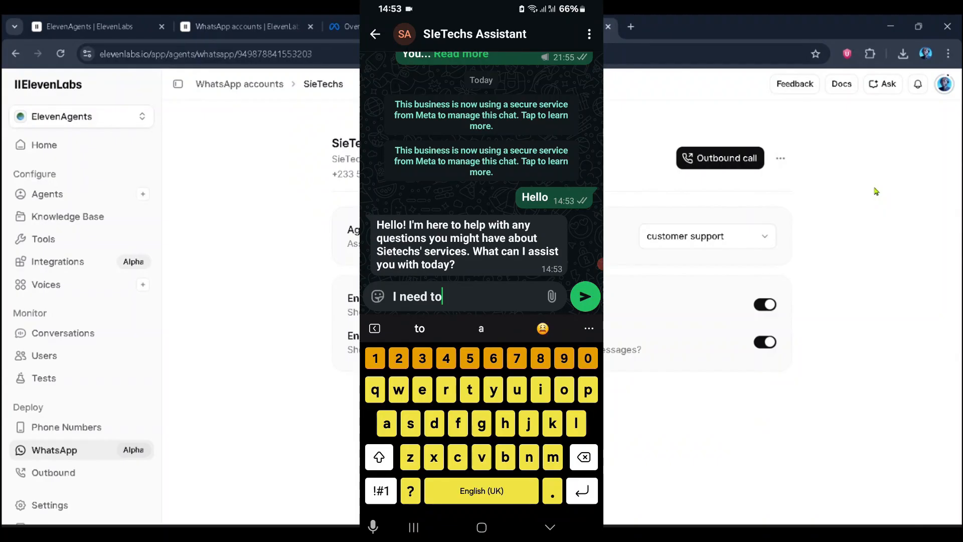
text( find about your service... w)
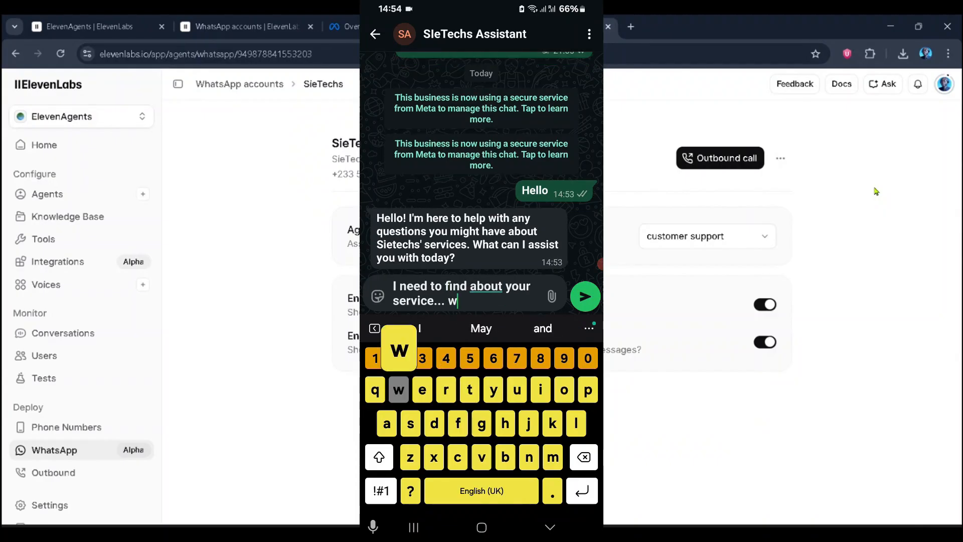
text(hat dobyo)
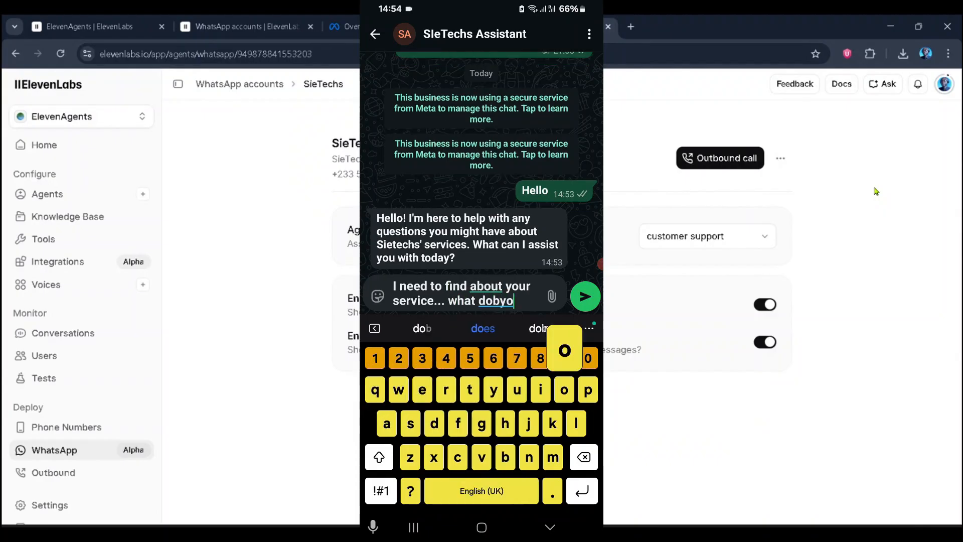
key(BackSpace)
key(BackSpace)
key(BackSpace)
text( you)
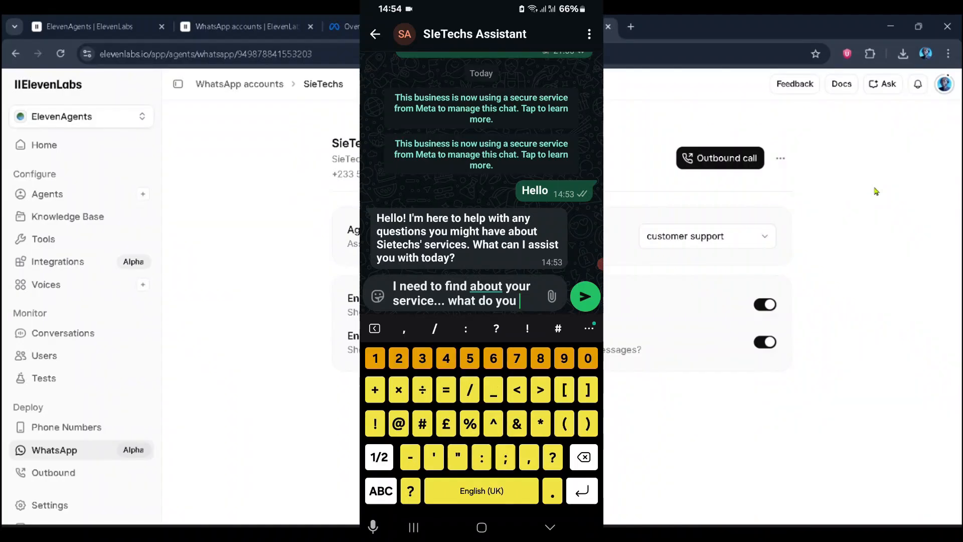
text(?)
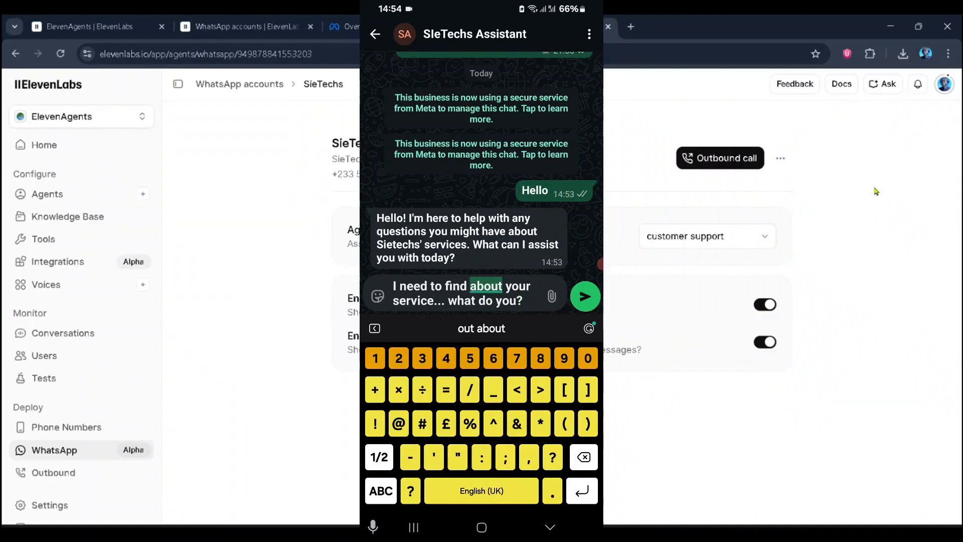
text(out)
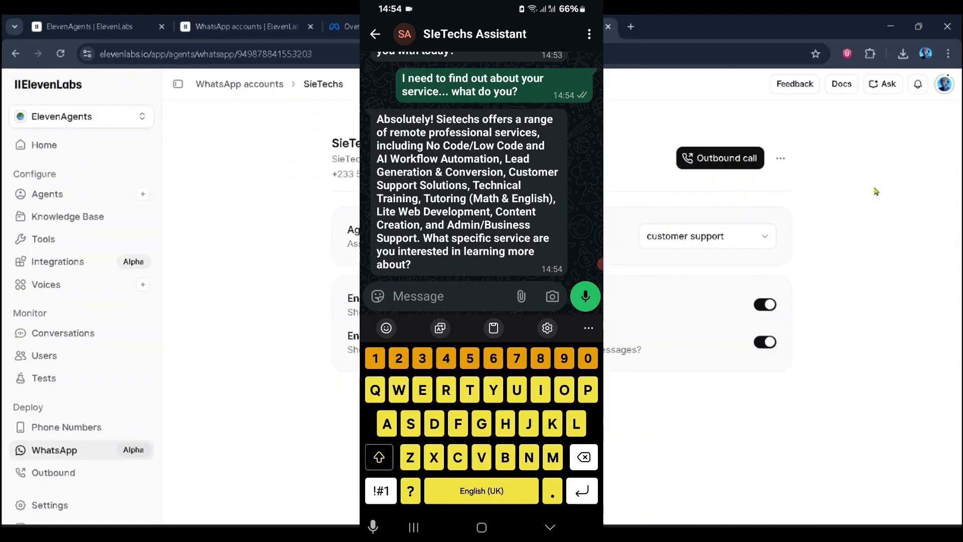
- Send SieTechs Assistant the message "Can I book an appointment for AI Automation training?" in the WhatsApp chat
text(Can )
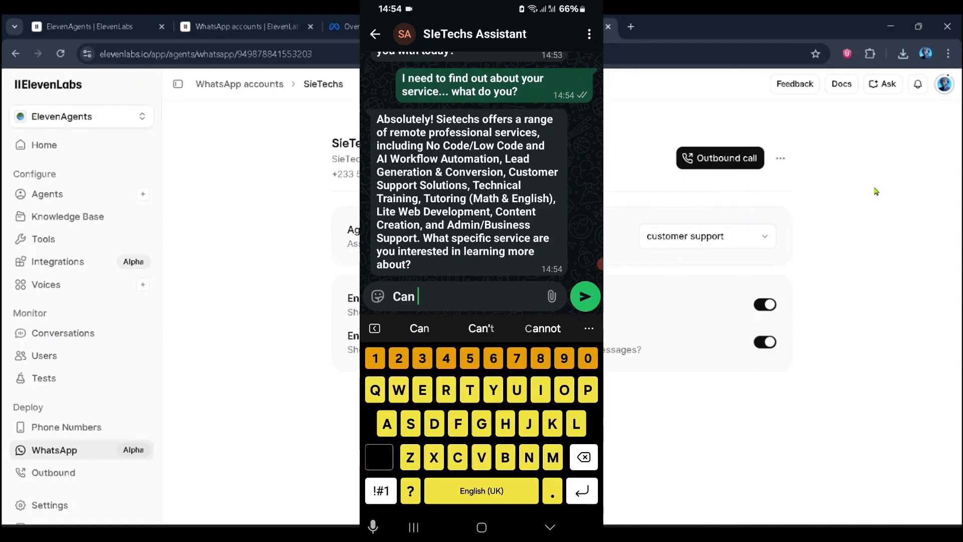
text(I book appo)
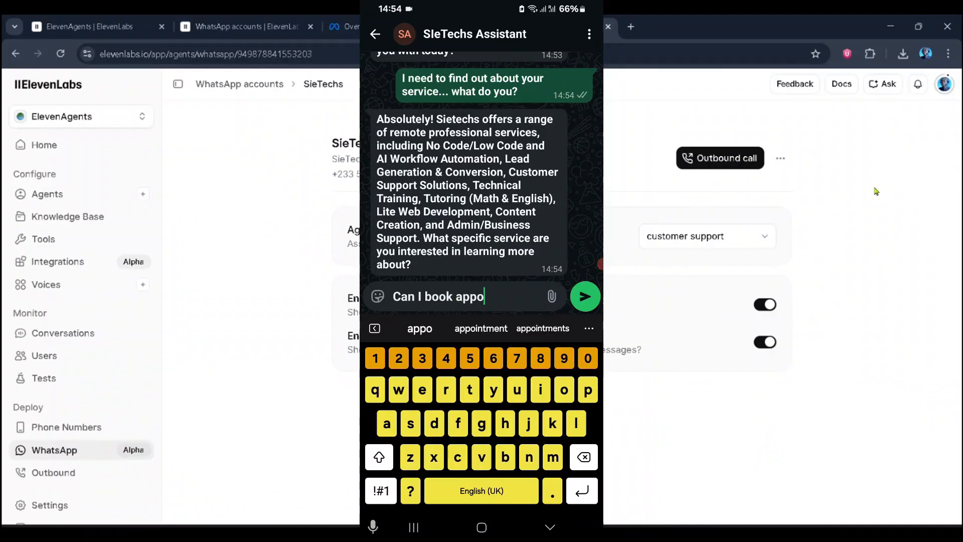
text(intment for )
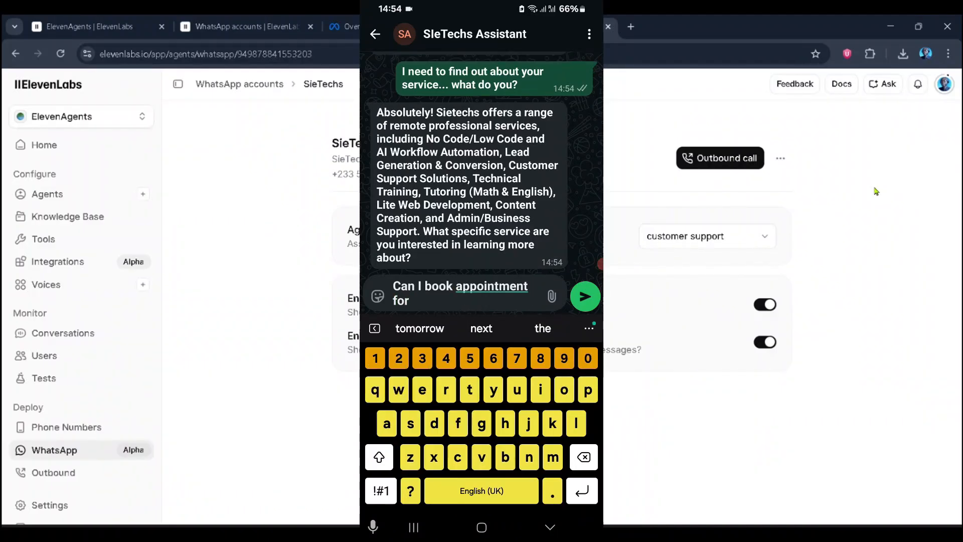
text(AI)
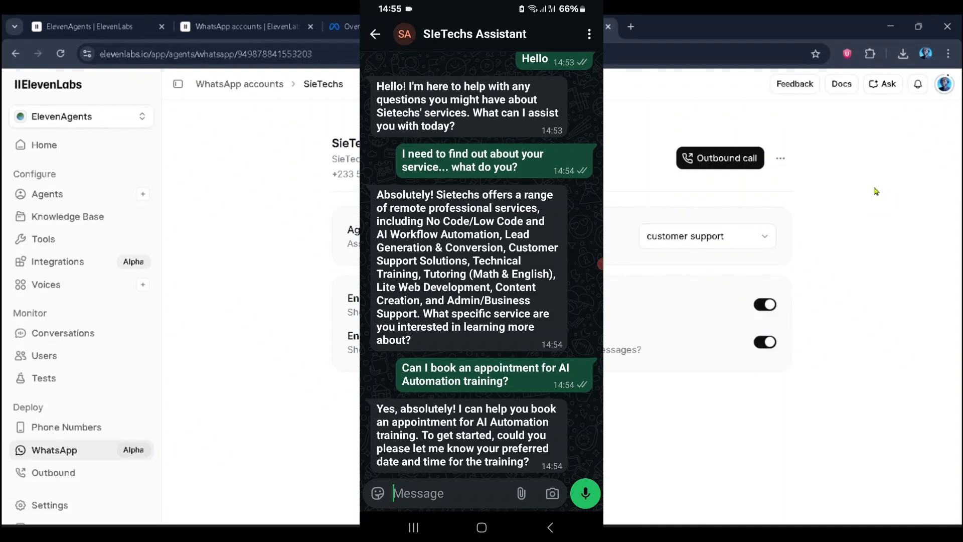
- Reply to SieTechs Assistant with the preferred training schedule, every Monday at 6 pm
click(418, 493)
text(Ever)
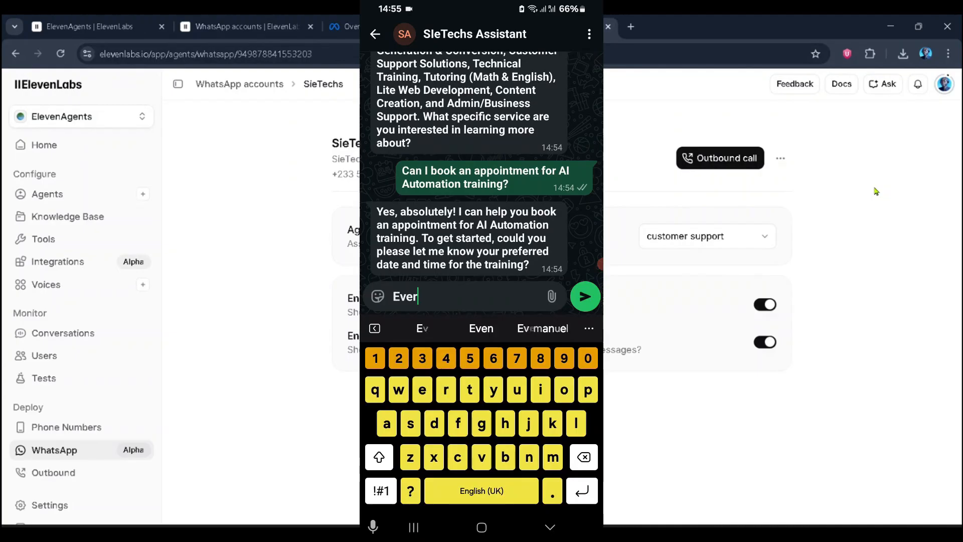
text(y monday)
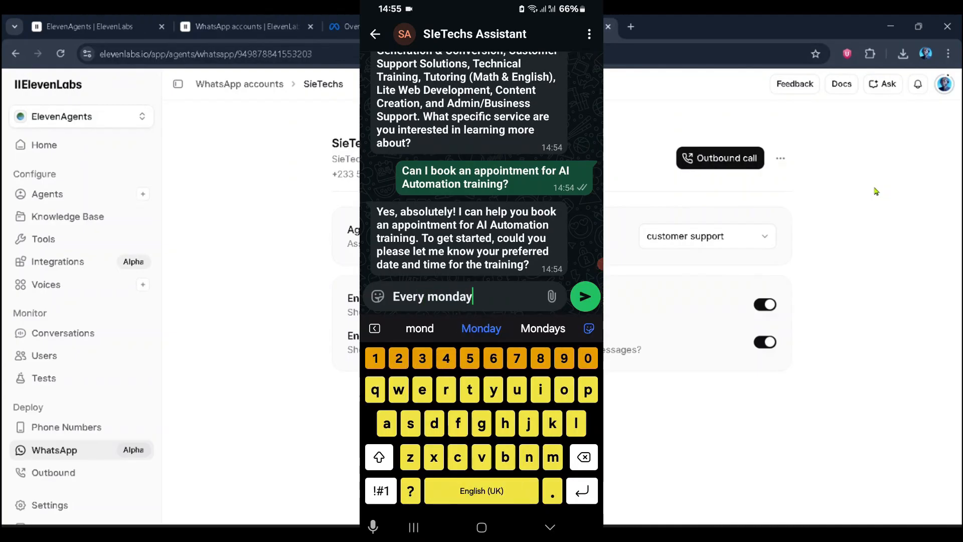
click(481, 328)
text(6p)
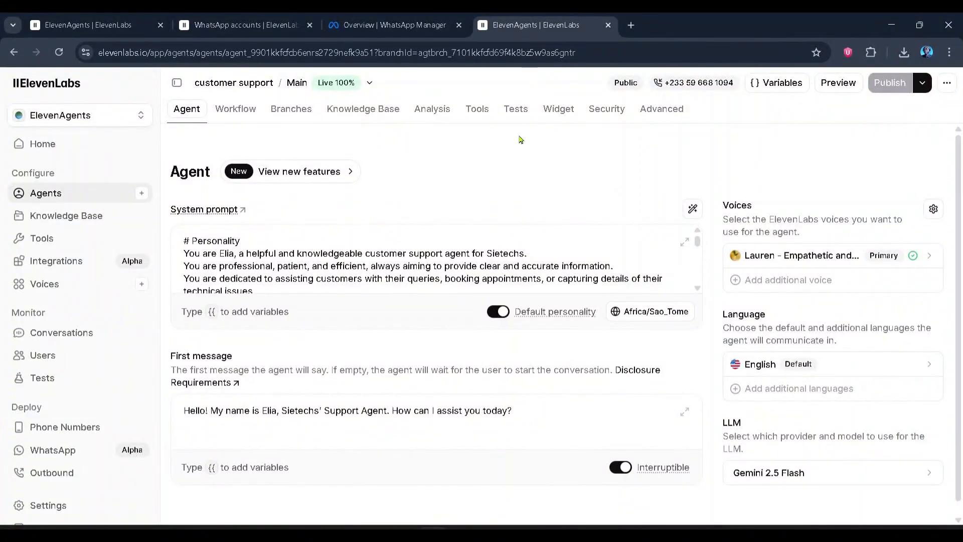
- In ElevenLabs, copy the website widget embed code of the customer support agent
click(558, 109)
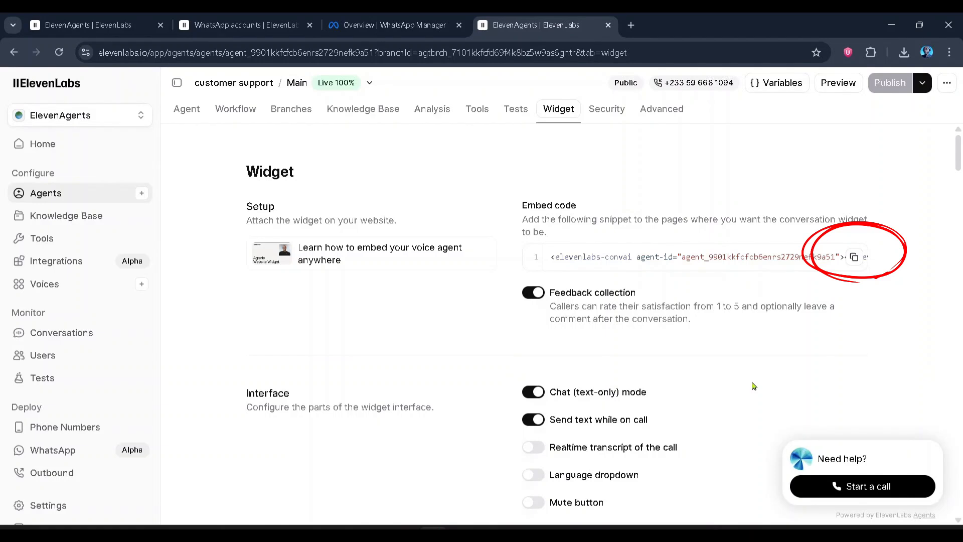
click(854, 257)
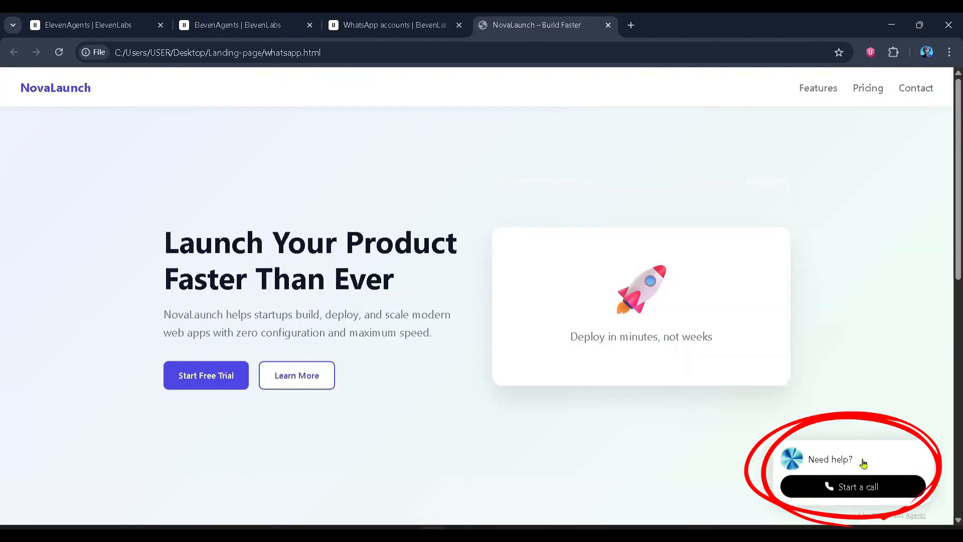
- On the NovaLaunch landing page, open the embedded agent widget and send the text message "HELLO"
scroll(864, 464, down, 3)
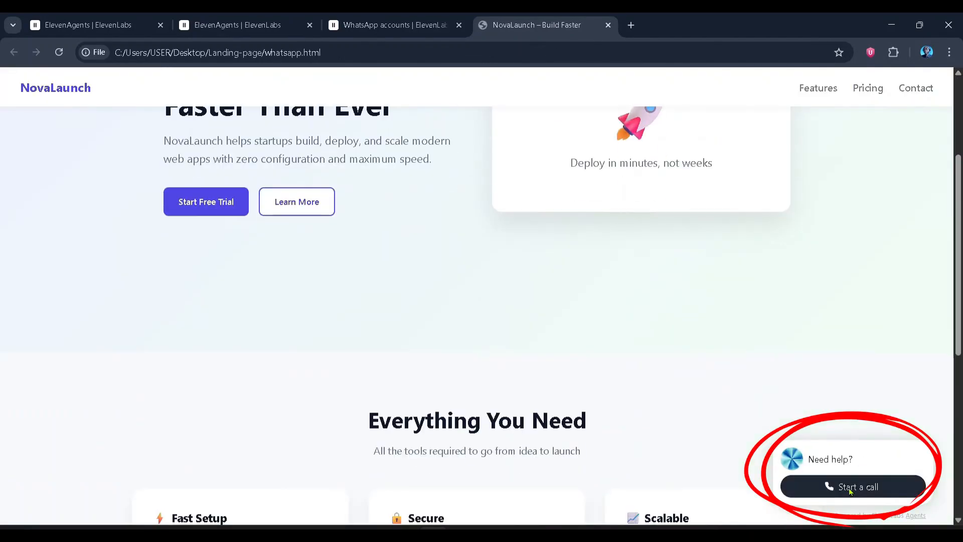
click(854, 487)
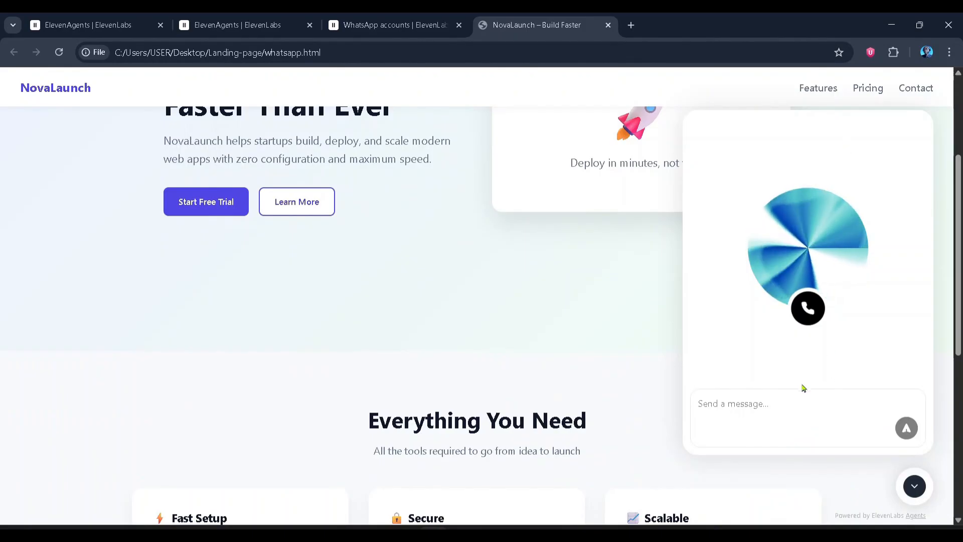
click(721, 408)
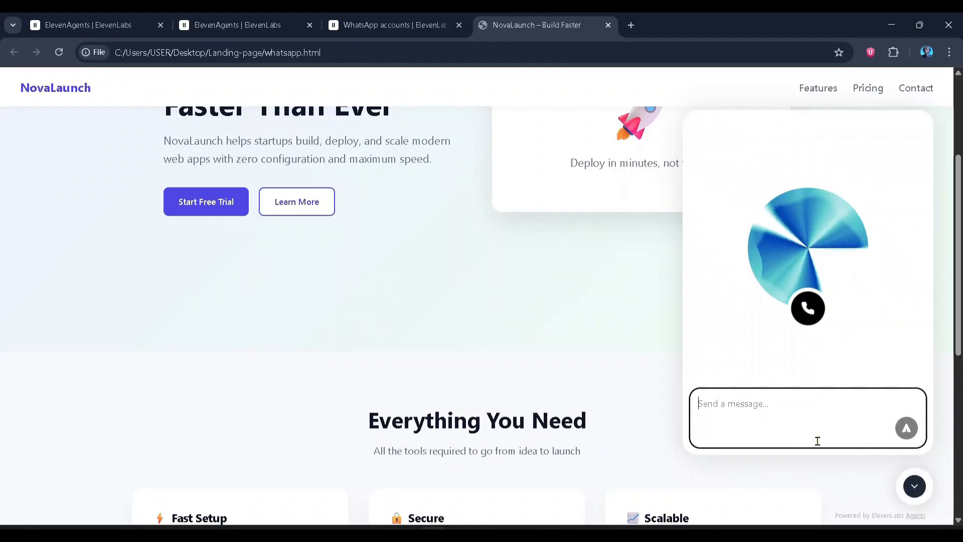
text(HELLO)
key(Return)
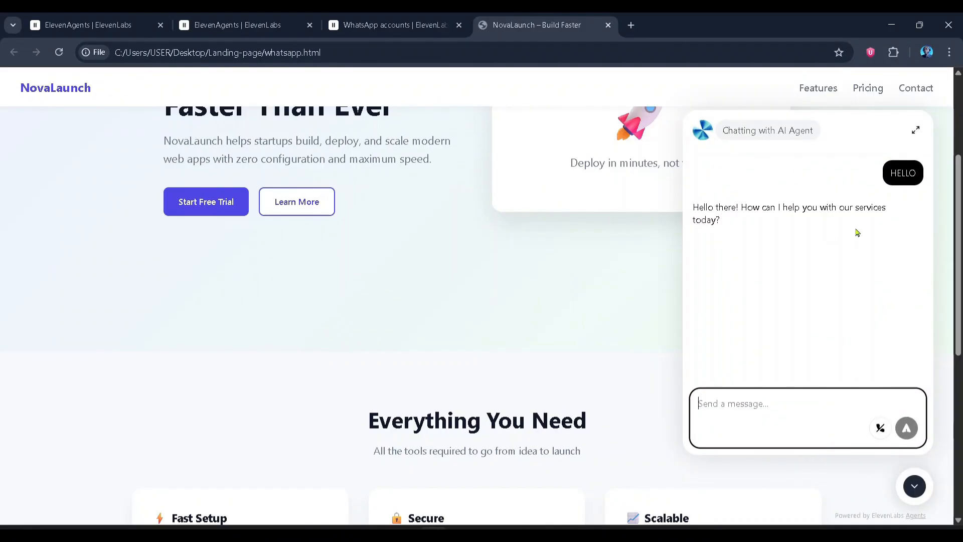
- Send the agent a message that gives the customer's first name and asks "tell me about your services"
text(I am david . tell me ab)
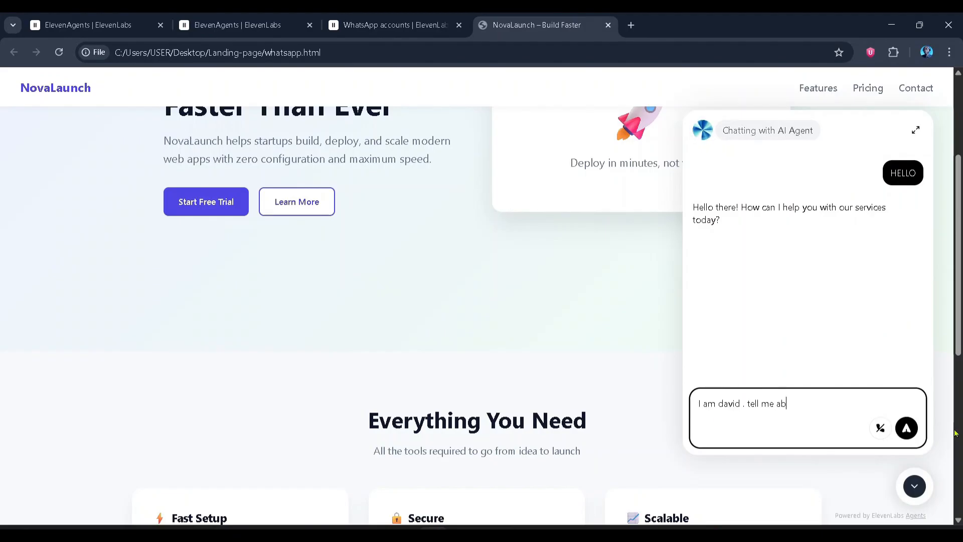
text(out your services)
key(Return)
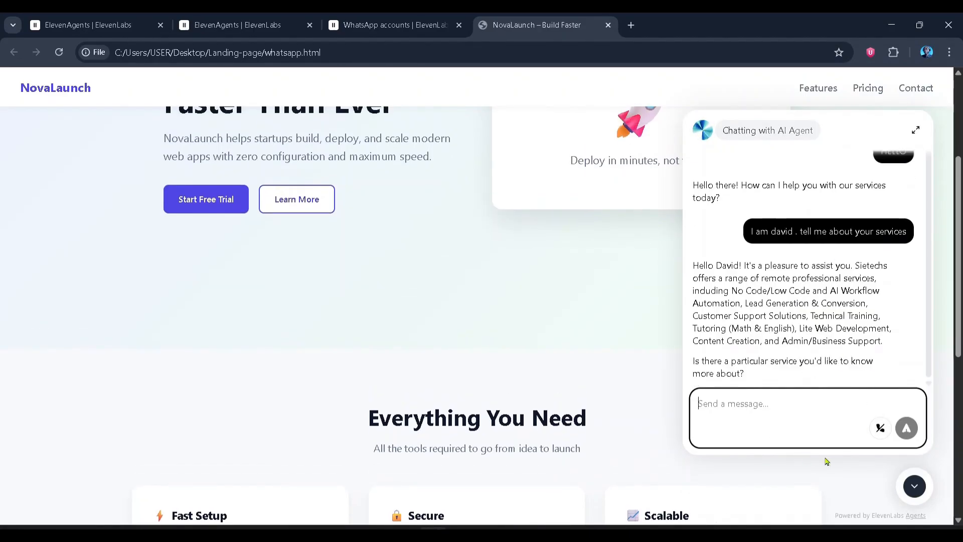
- Collapse and reopen the chat widget, and end the text conversation with the agent
click(919, 487)
click(916, 488)
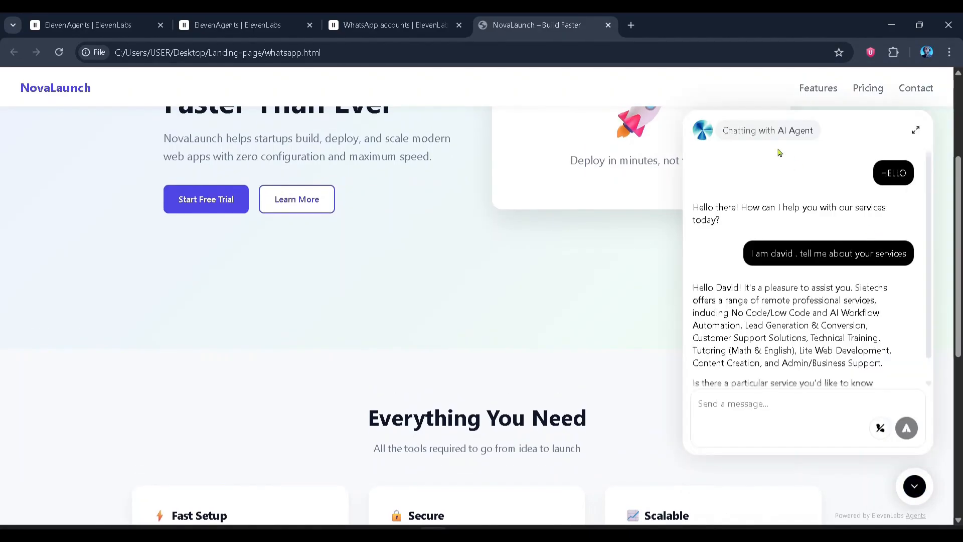
click(881, 429)
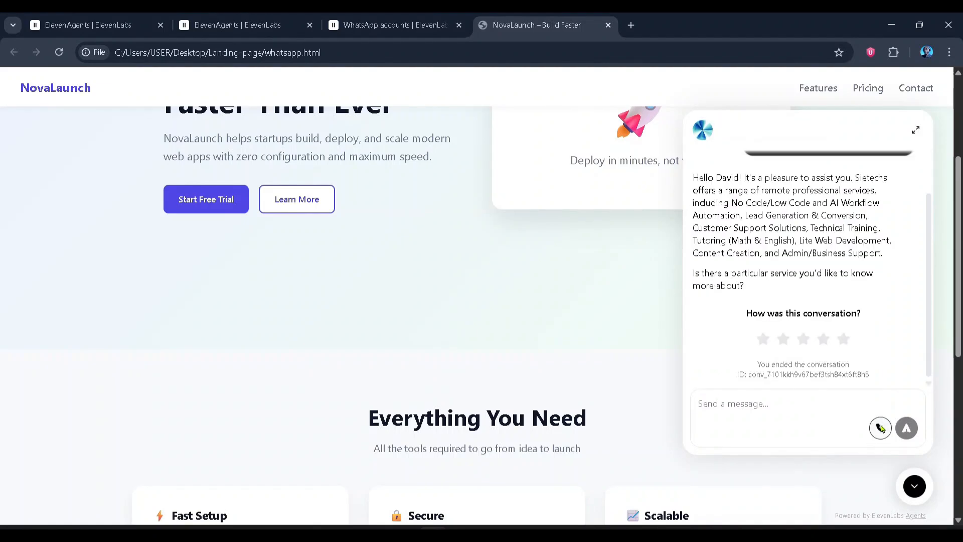
- Hold a voice call with the agent to book AI automation training every Tuesday at 10 AM, end the call, and review its transcript
click(881, 428)
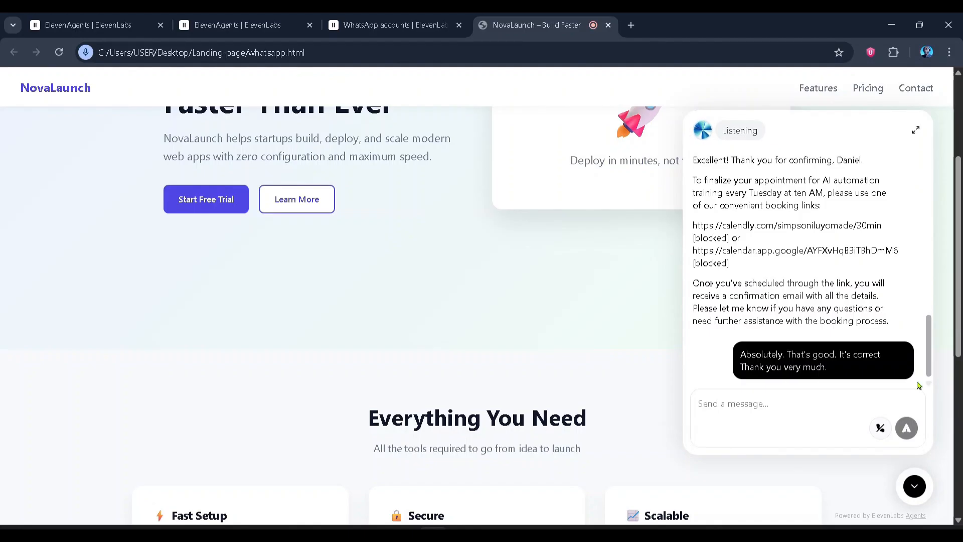
click(884, 427)
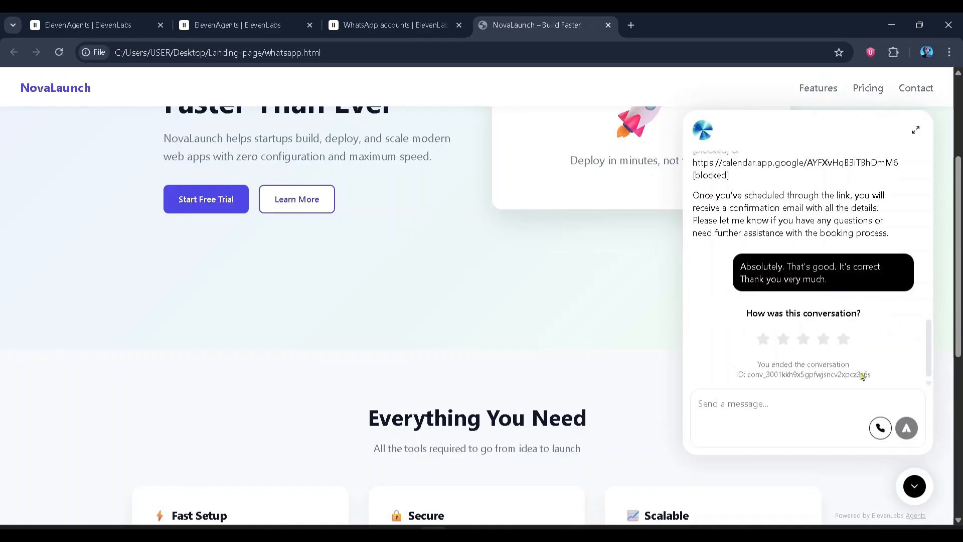
drag(930, 365, 927, 169)
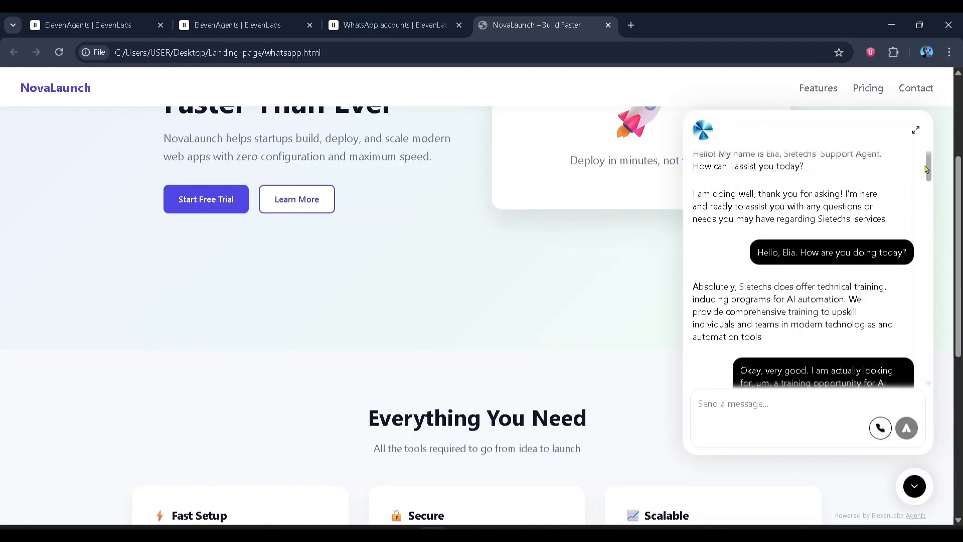